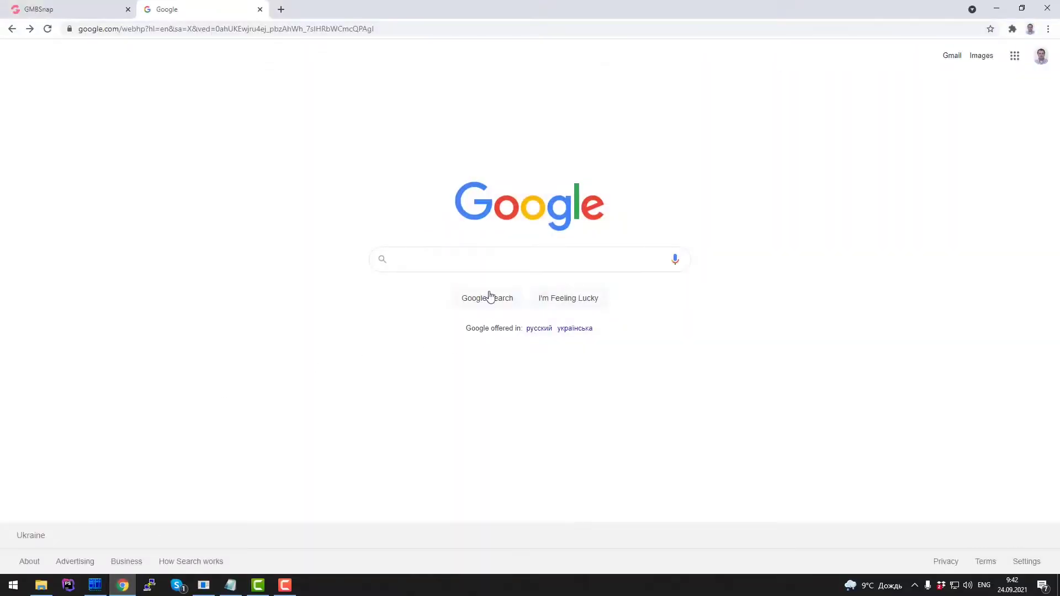
- Search Google for 'wedding photographers Wednesbury' to bring up the local business map pack
click(476, 262)
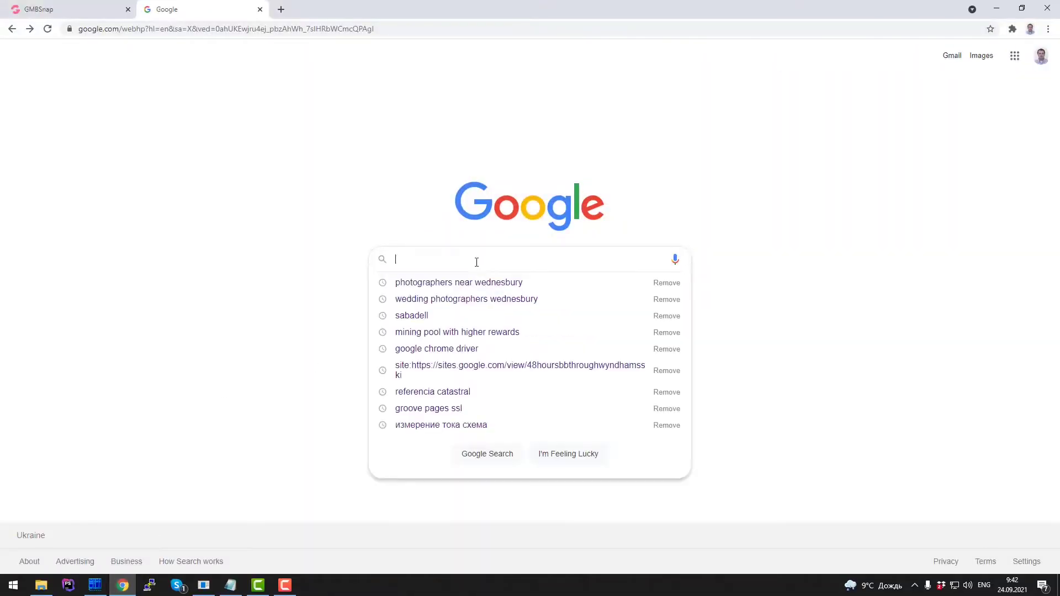
text(wedding photographers Wednesbury)
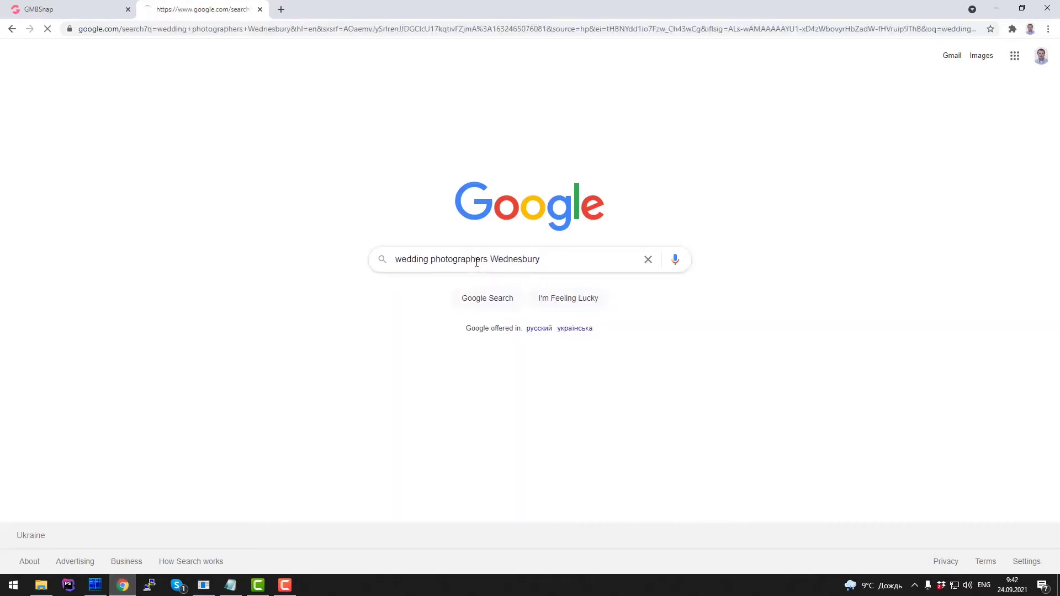
key(Return)
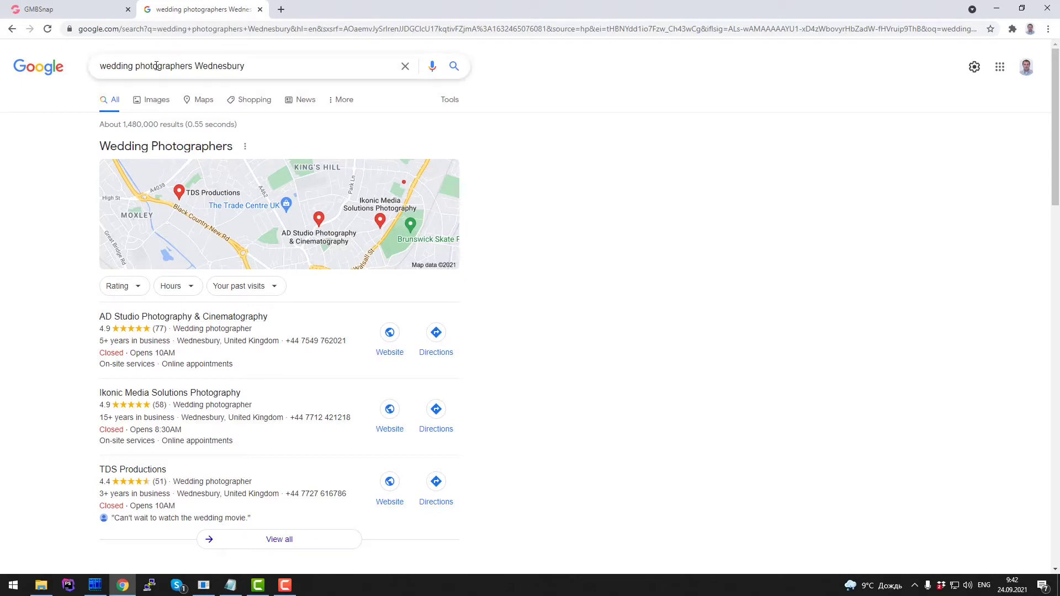
- Drop 'wedding' from the query to search for 'photographers Wednesbury'
double_click(118, 64)
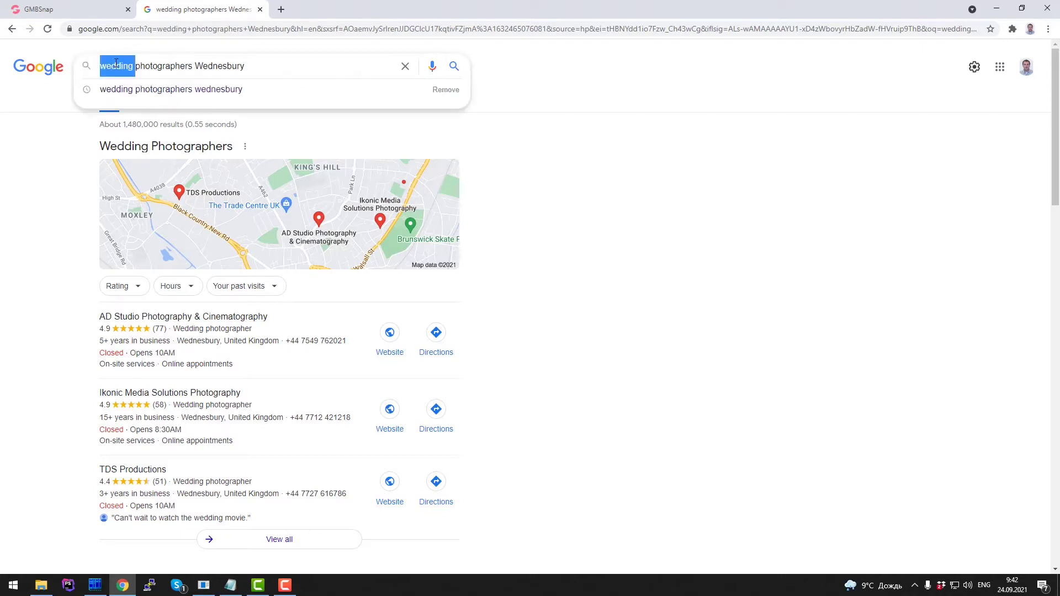
key(BackSpace)
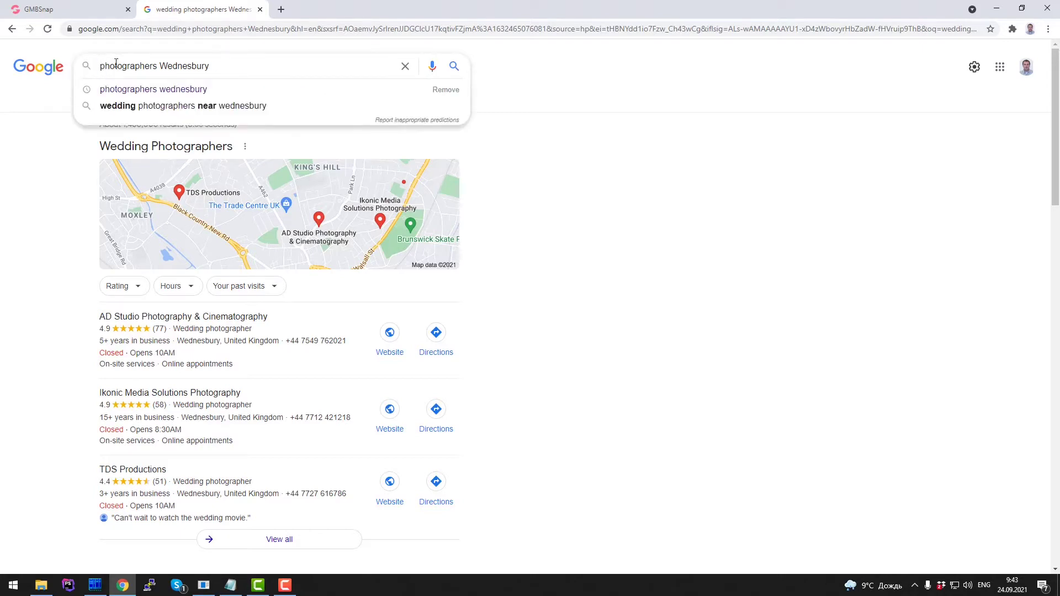
key(Return)
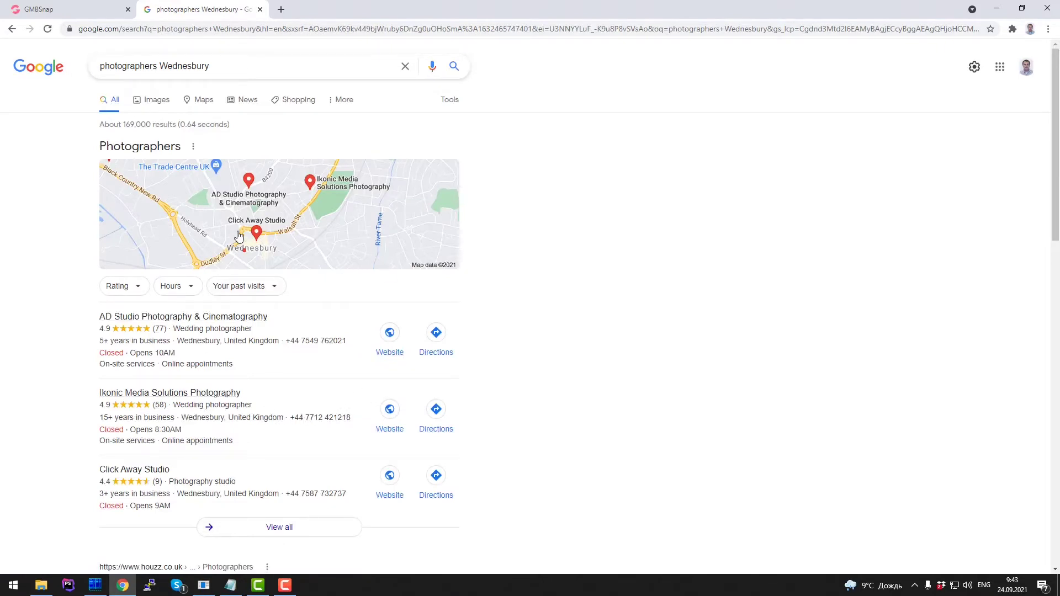
- Refine the search to 'photographers near Wednesbury'
click(172, 66)
text(near)
key(Return)
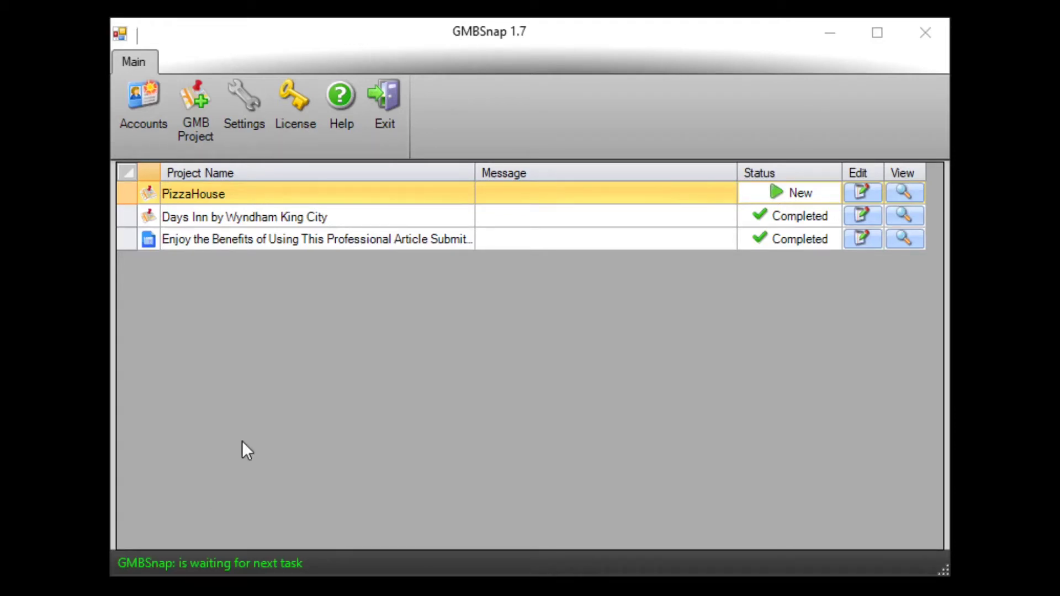
- Start a new GMB project and select the 'Days Inn by Wyndham King City' business listing
click(194, 99)
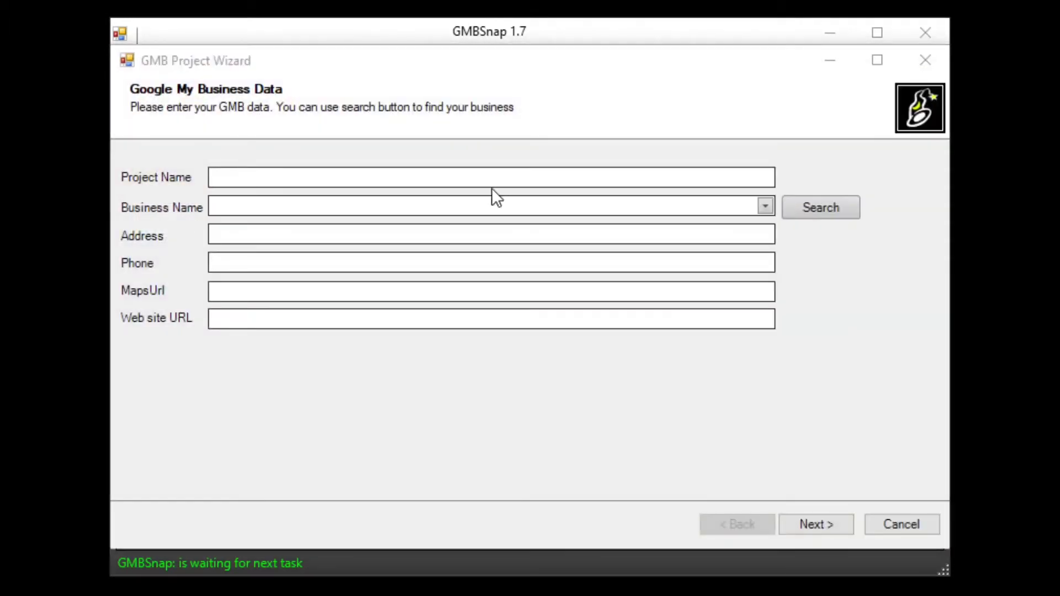
click(476, 203)
text(Days Inn by Wyndham King City)
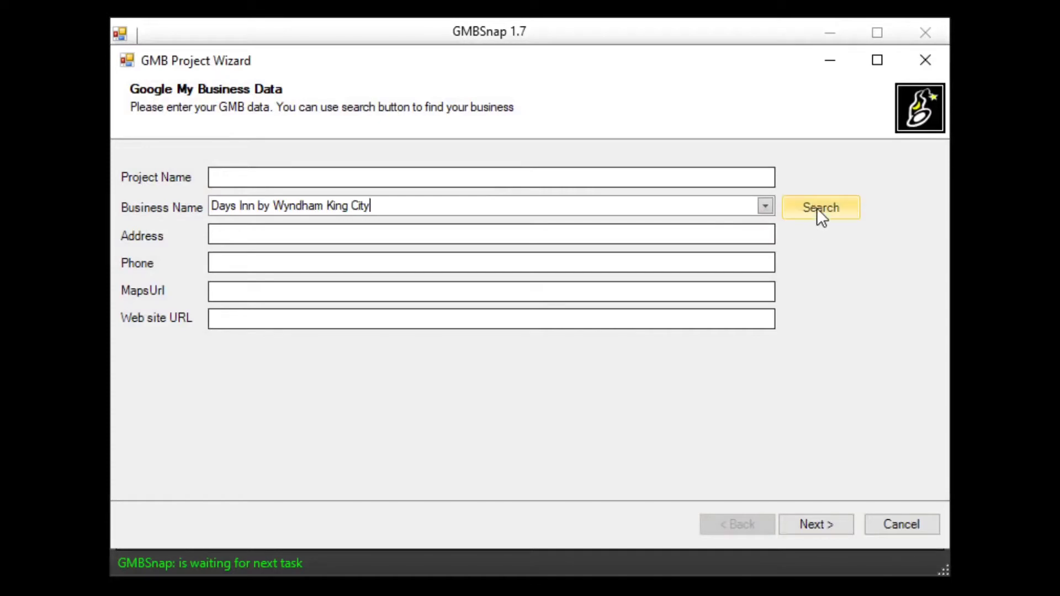
click(819, 209)
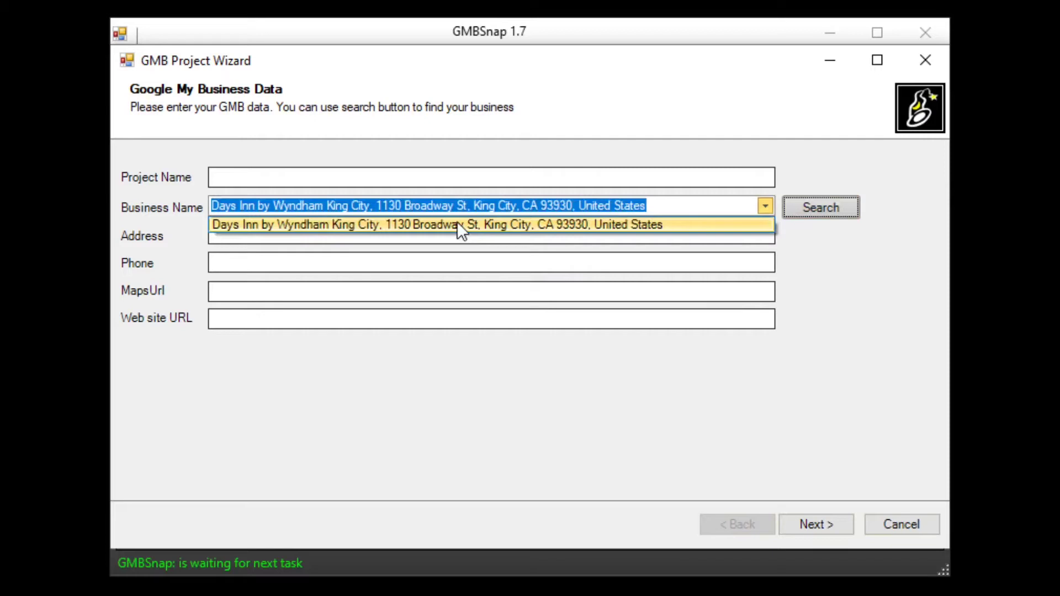
click(458, 225)
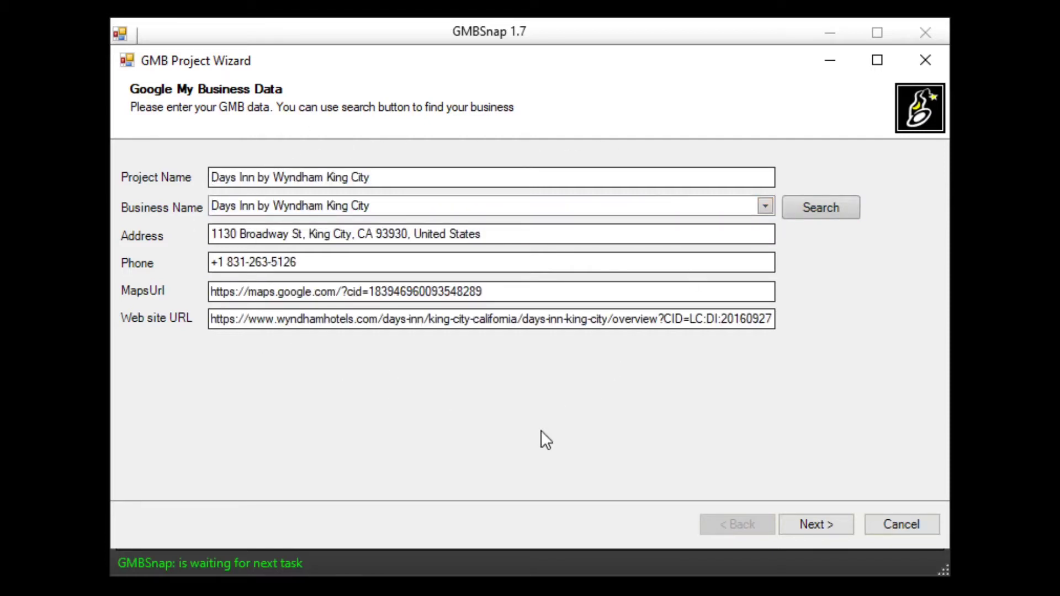
- Accept the eleven King City, CA locations and advance to the keywords step
click(817, 526)
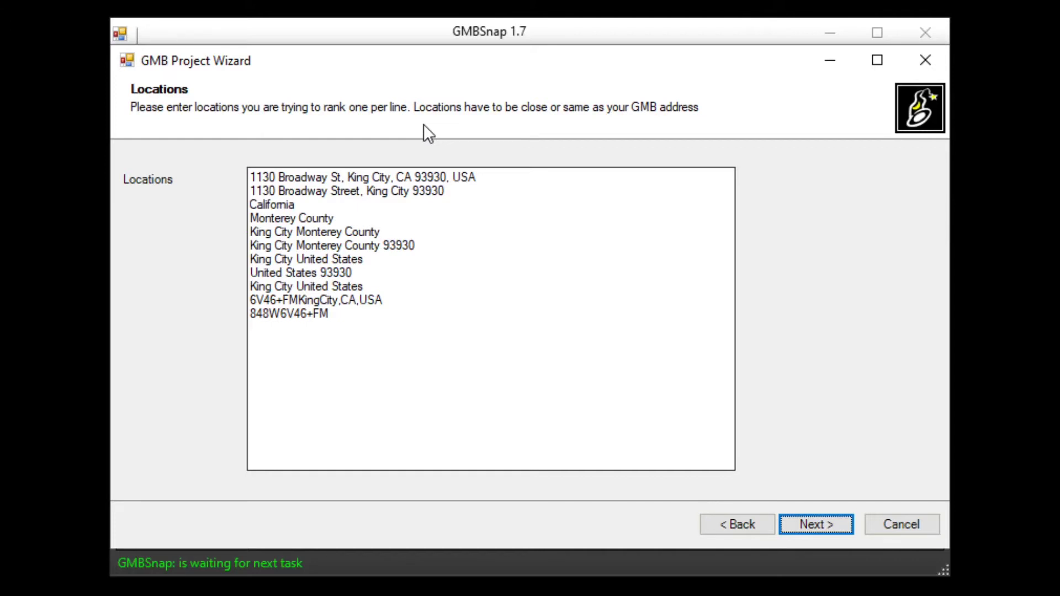
click(626, 383)
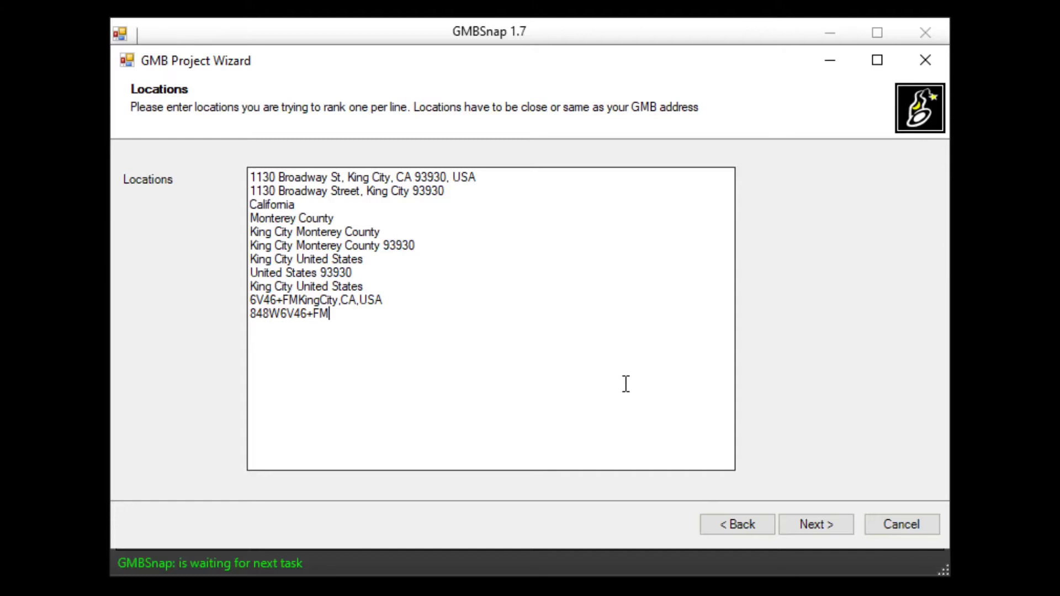
click(816, 524)
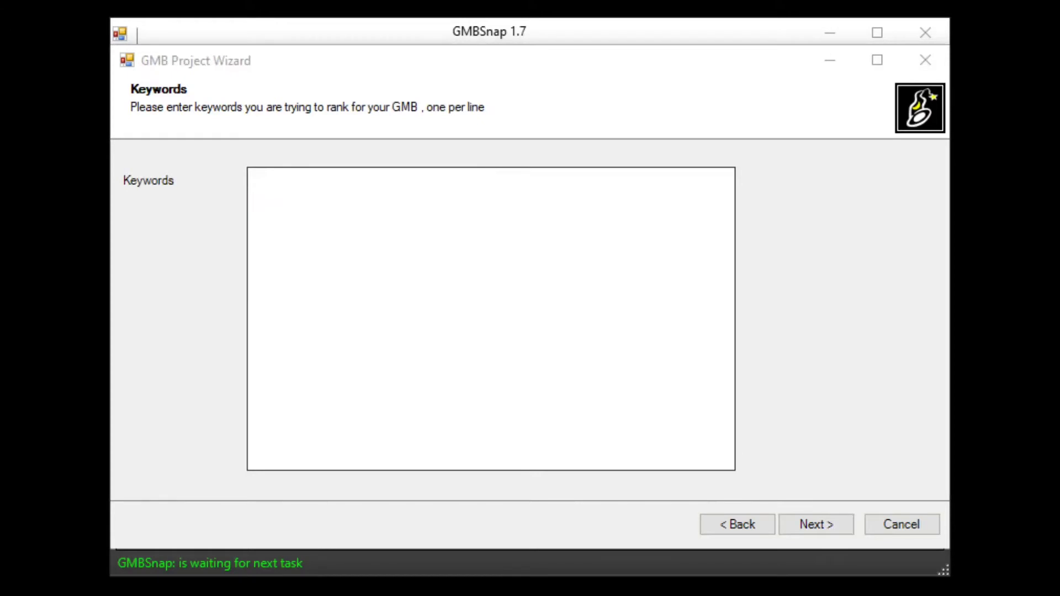
- Paste five keywords such as San Lorenzo Park and Talus Caves, then advance past videos, images and accounts
click(396, 203)
text(Fresh Amenities San Lorenzo Park Talus Caves Mission San Antonio de Padua Soledad Mission)
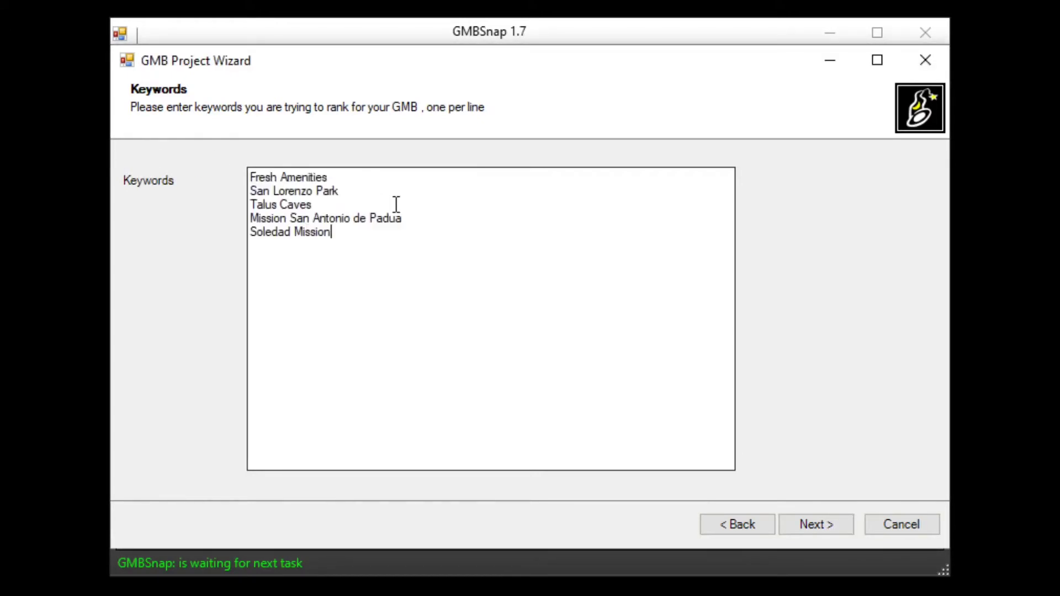
click(817, 524)
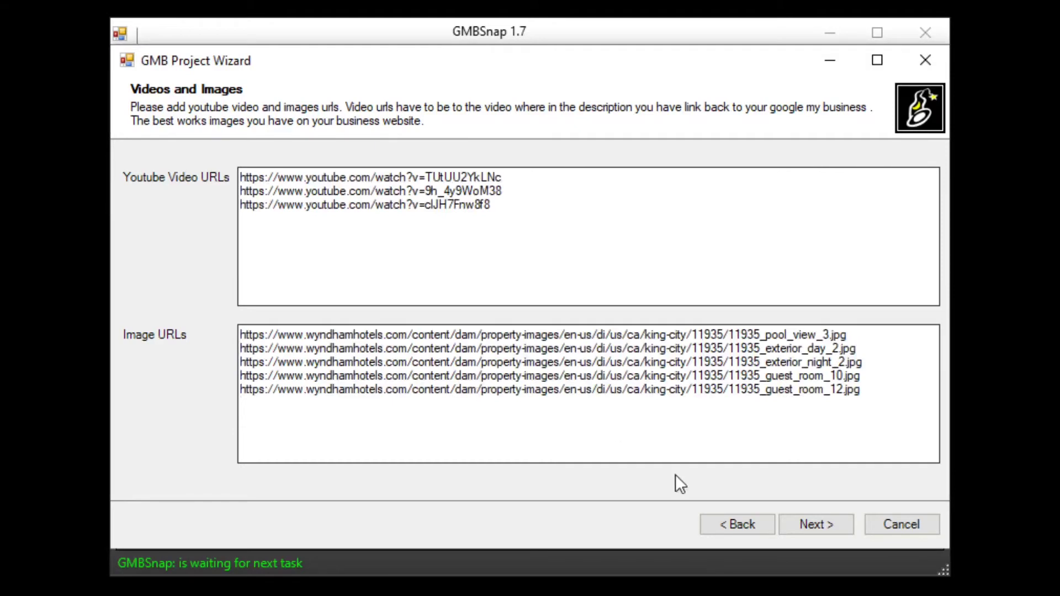
click(801, 523)
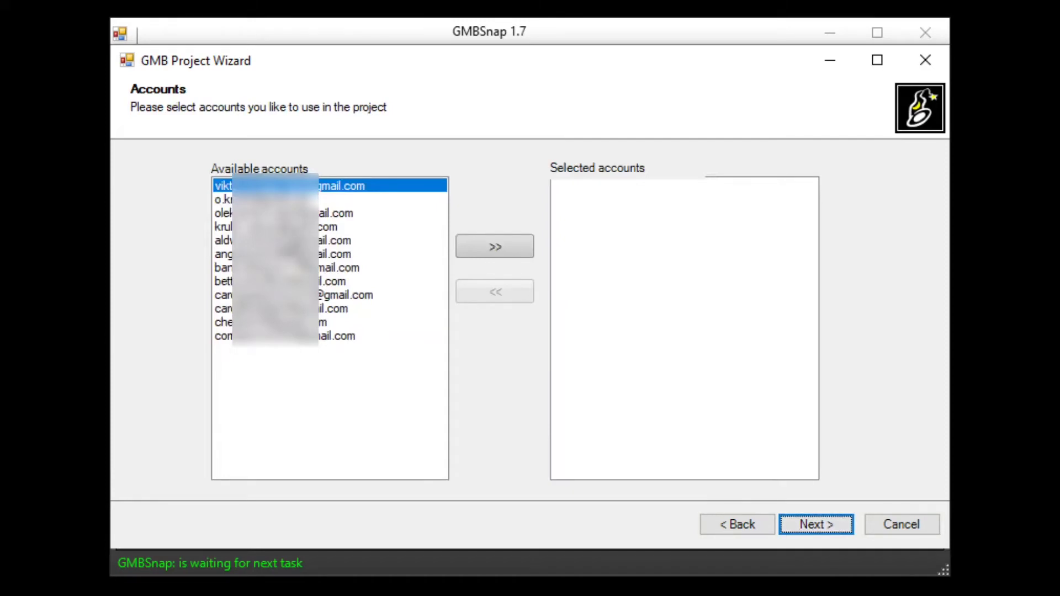
click(816, 524)
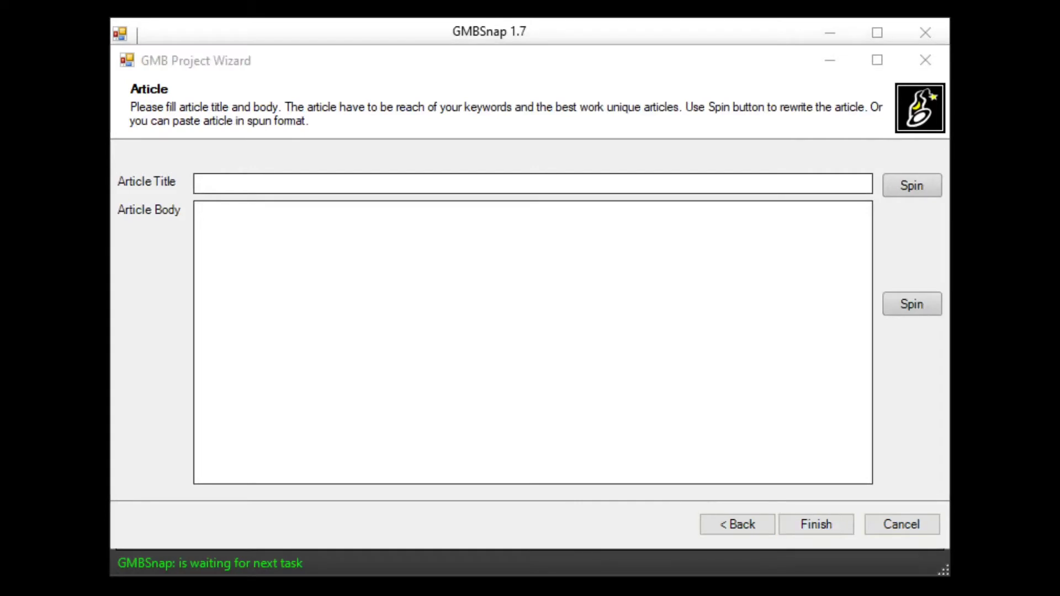
- Paste the spun hotel-stay article title and body, and send the title to Magic Article Rewriter
click(316, 183)
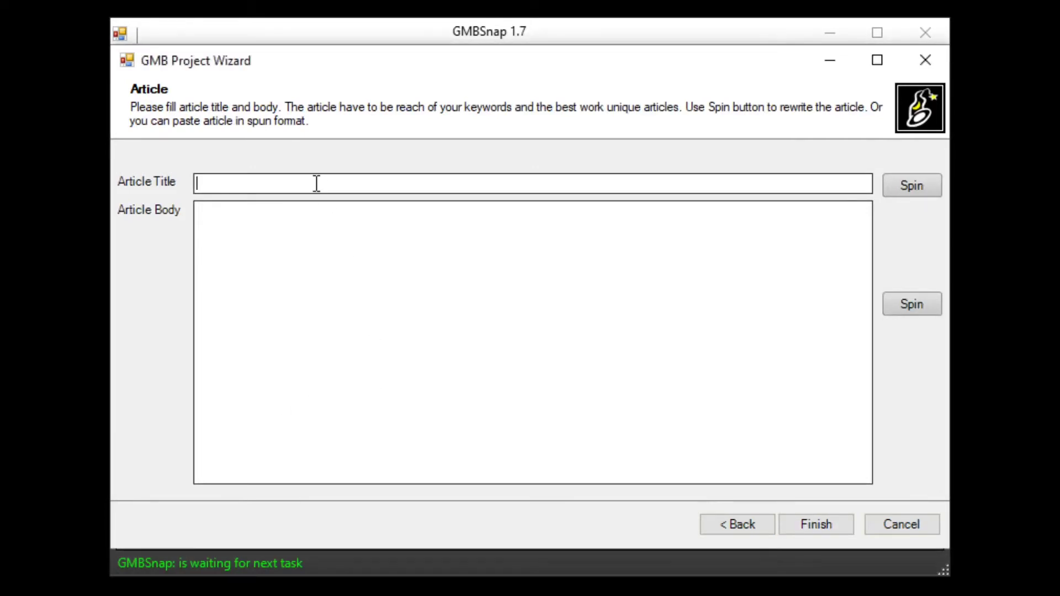
text(https://www.wyndhamhotels.com/content/dam/property-images/en-us/di/us/ca/king-city/11935/11935_pool_view_3.jpg)
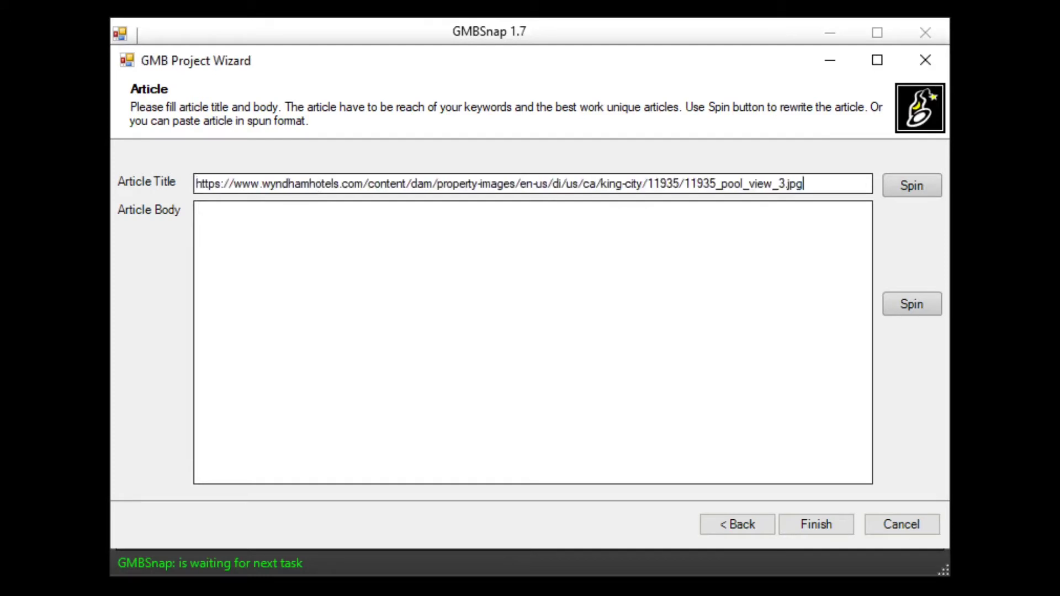
click(364, 293)
key(ctrl+v)
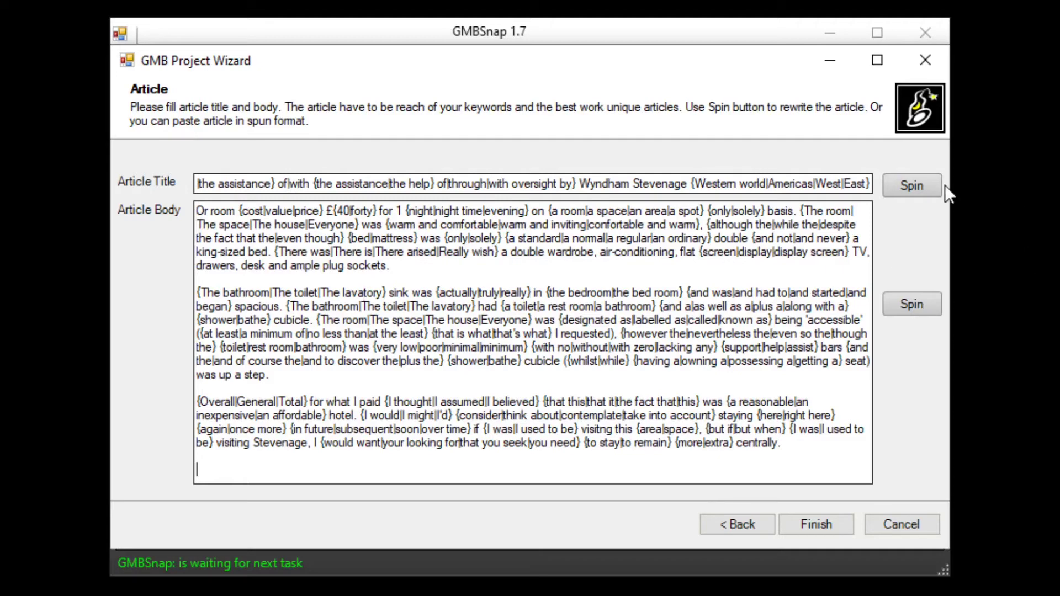
click(910, 190)
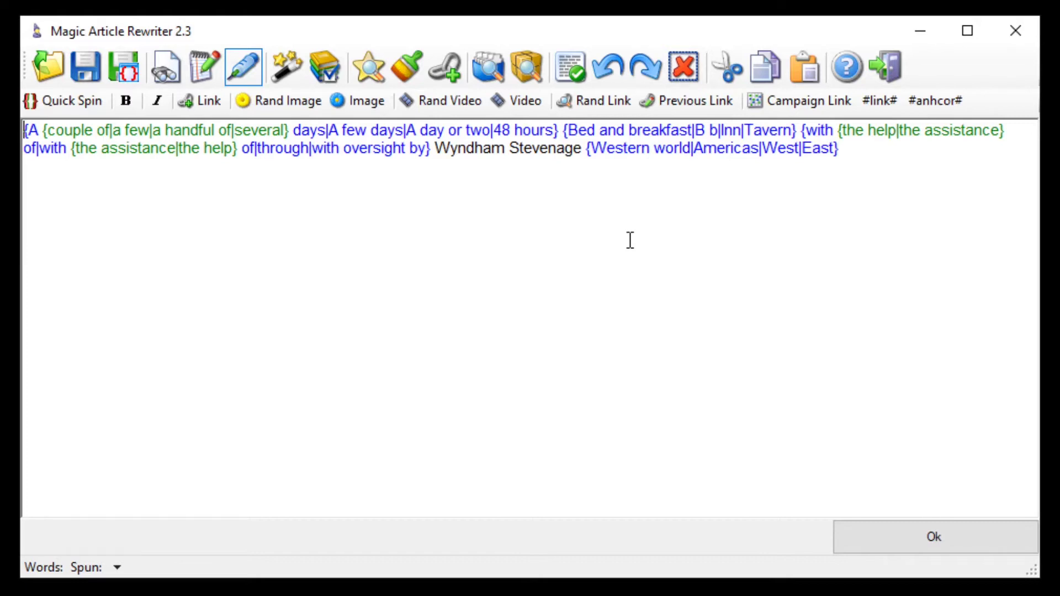
- Spin the title with 3 synonyms per phrase and return it to the Article step
click(370, 72)
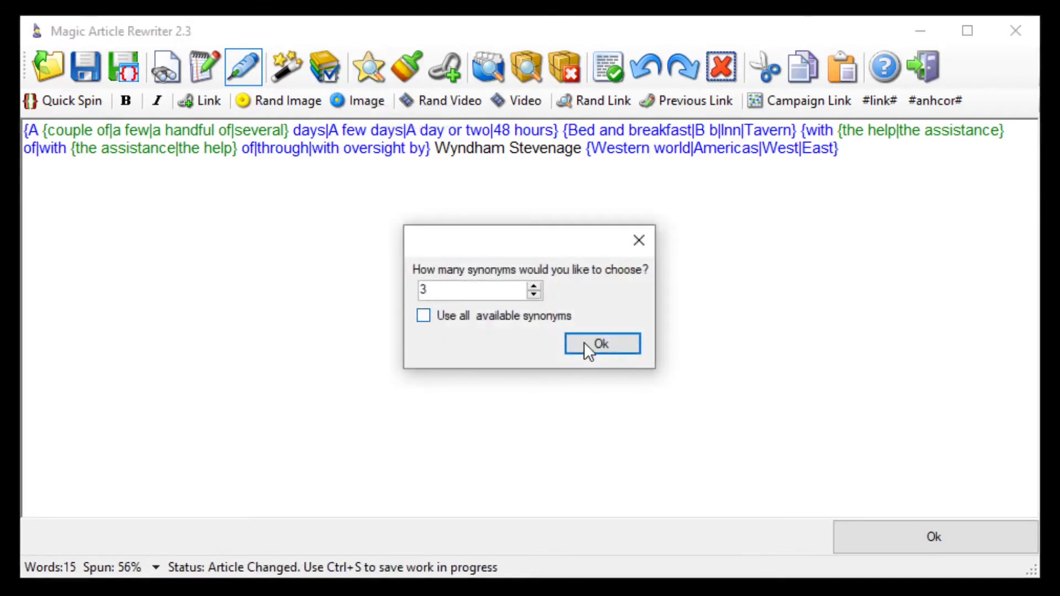
click(593, 343)
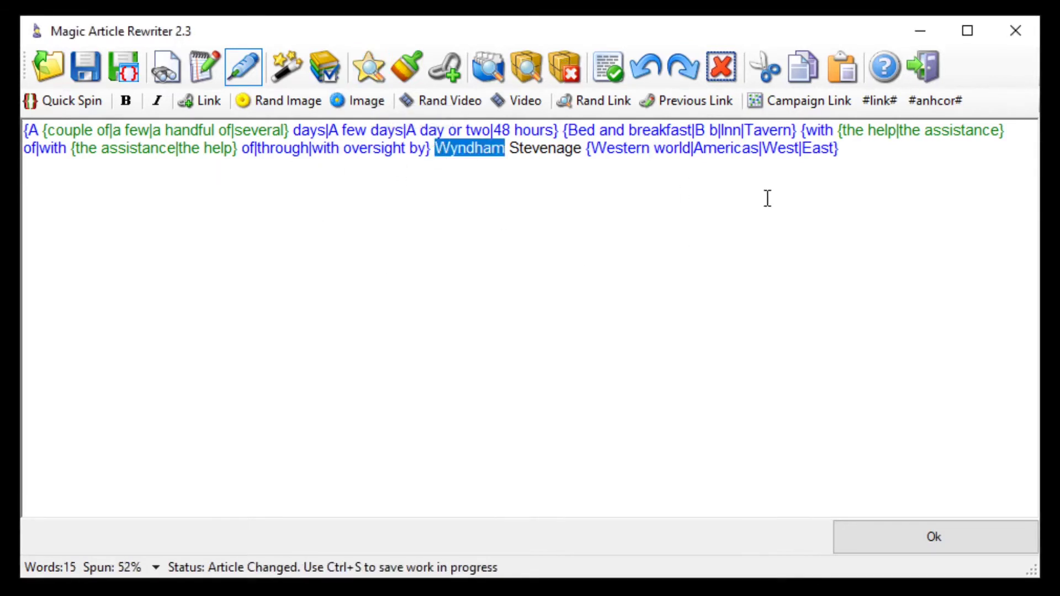
click(921, 539)
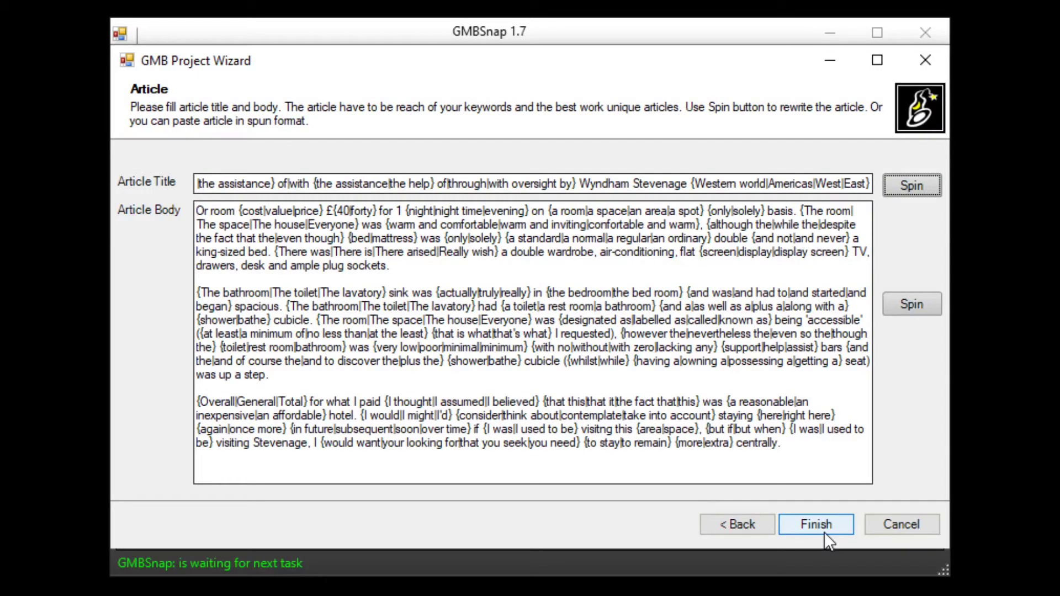
- Finish the Days Inn project wizard and enable Debug Mode in the program options
click(825, 534)
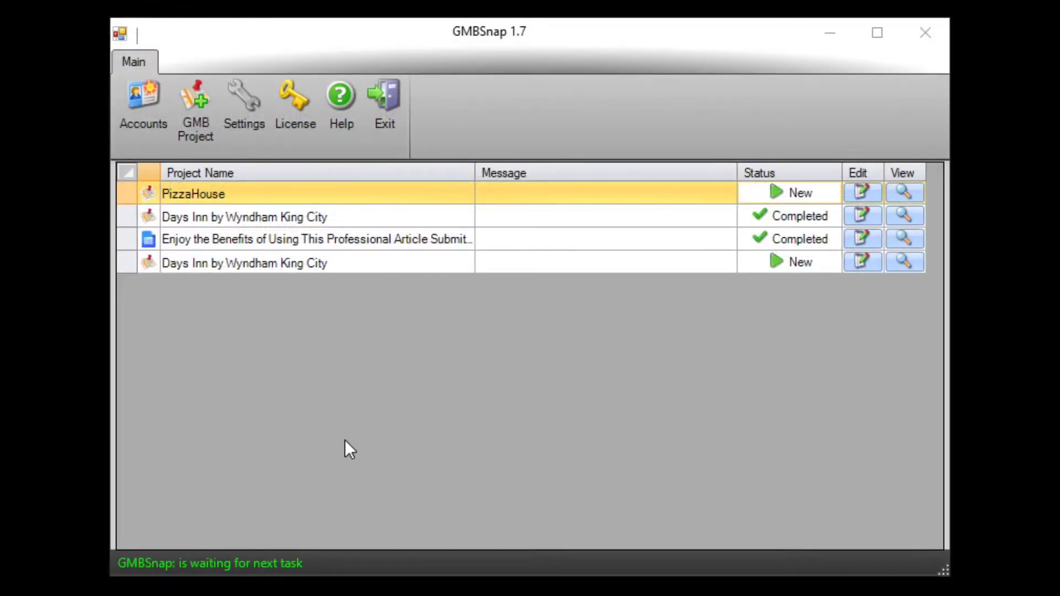
click(228, 101)
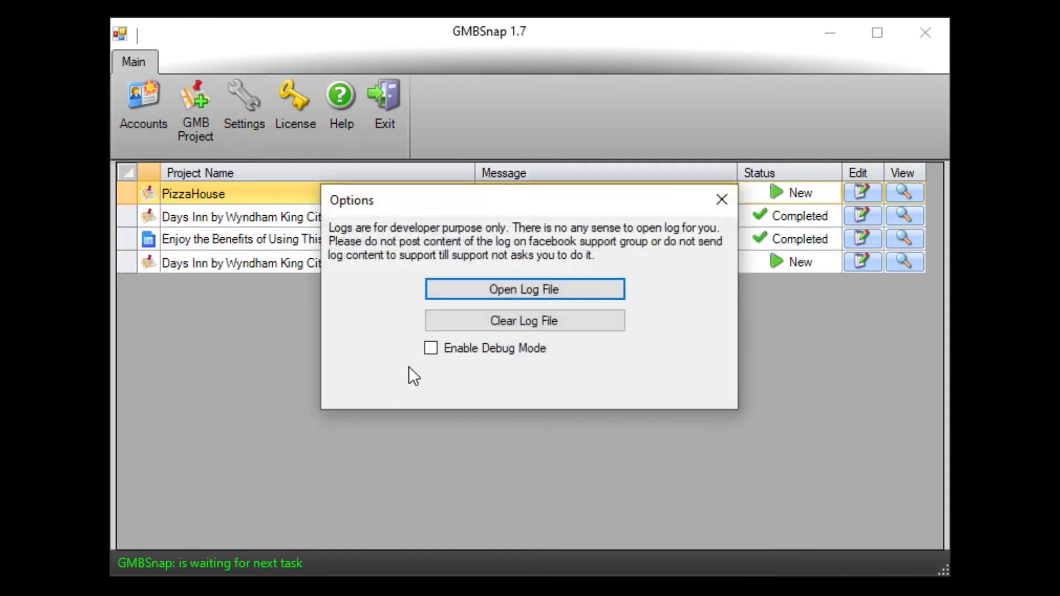
click(442, 347)
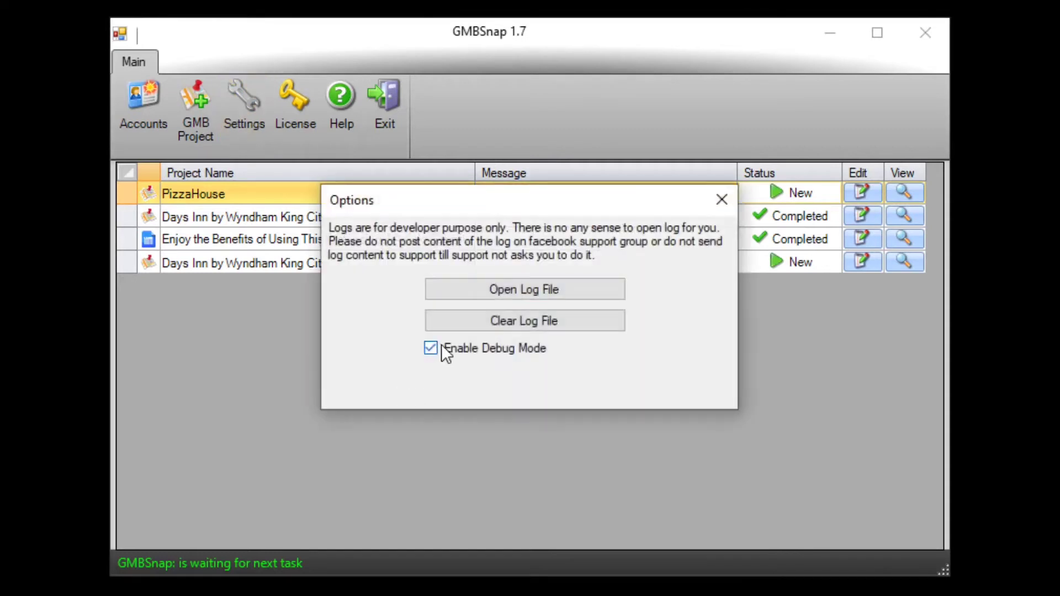
click(722, 201)
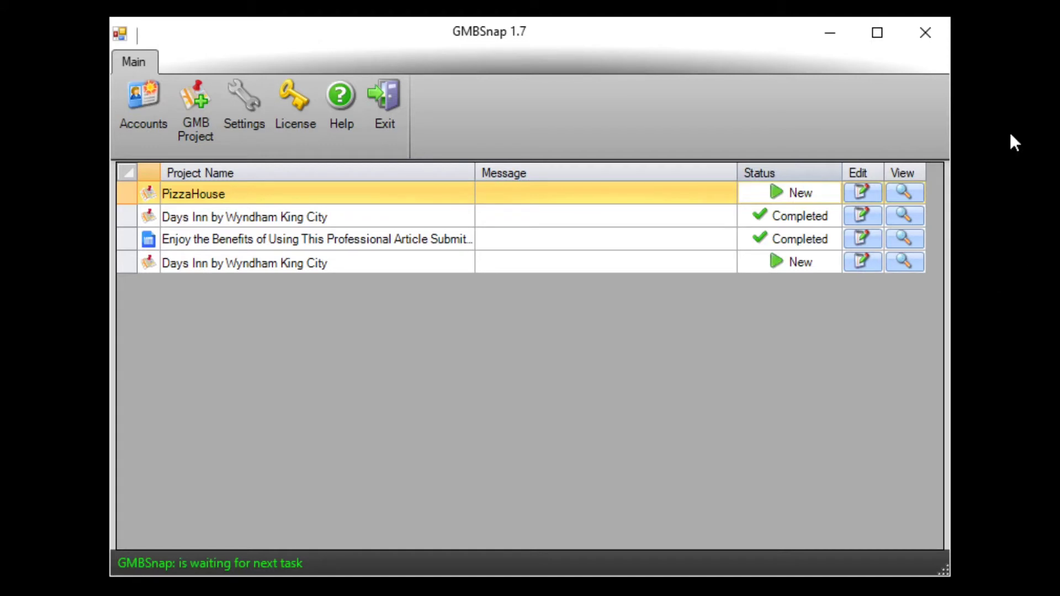
- Start the Days Inn project, set the My Maps title and description, and share the map by link
click(799, 264)
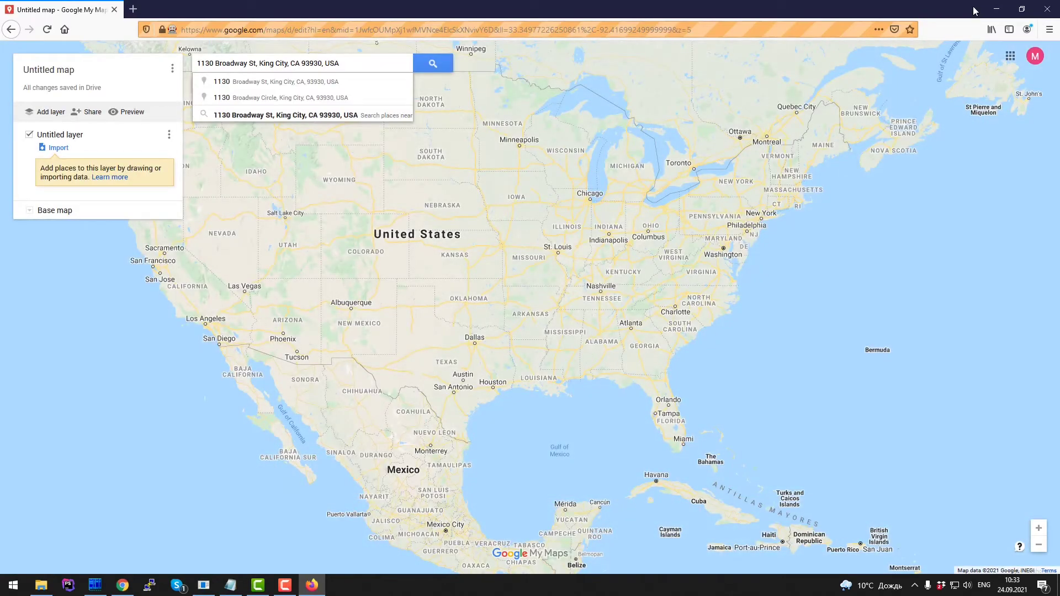
key(Return)
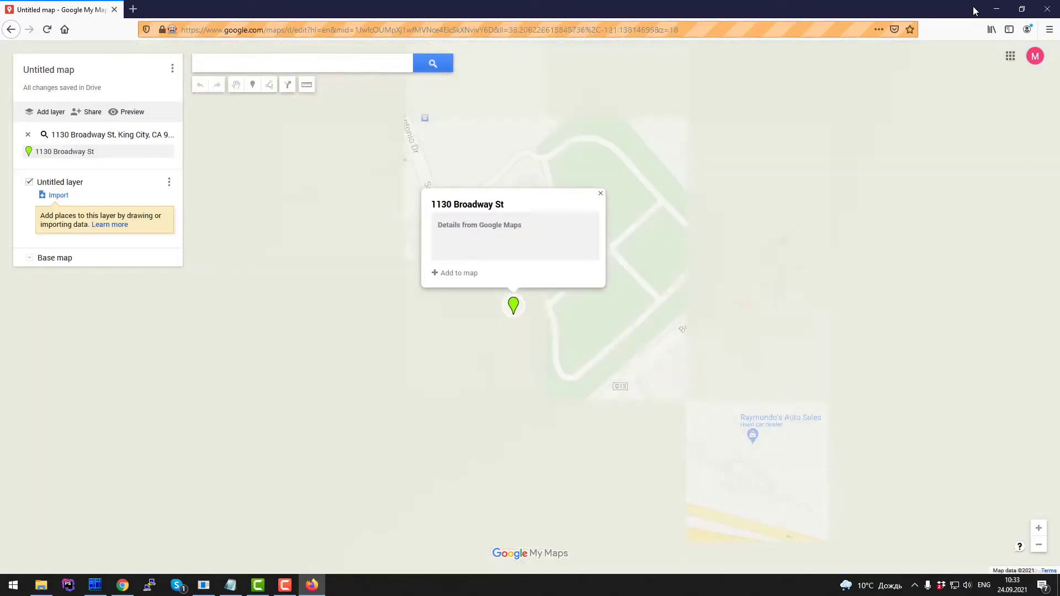
key(Tab)
key(Return)
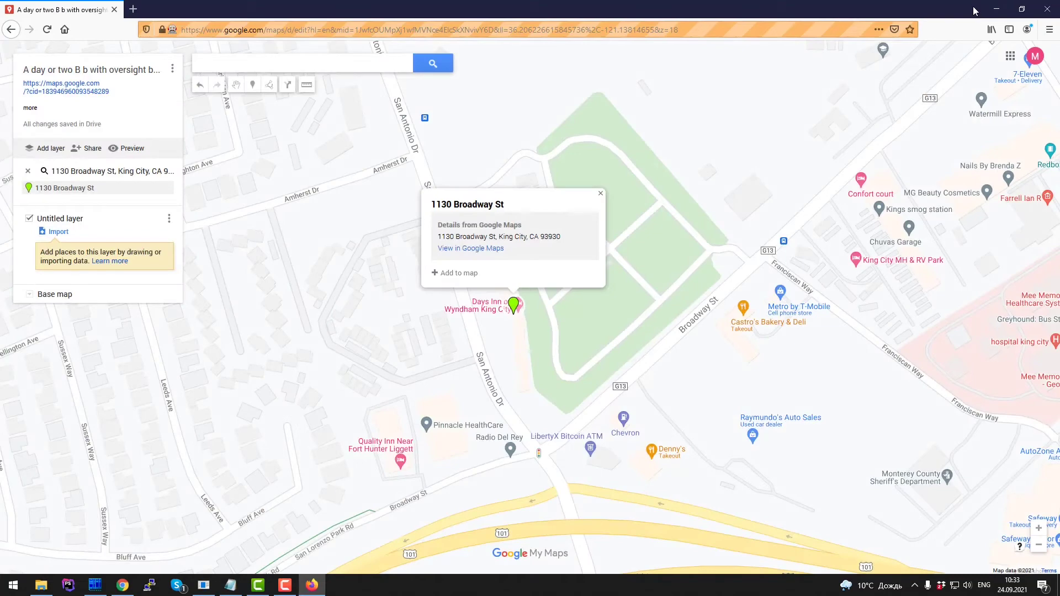
key(Return)
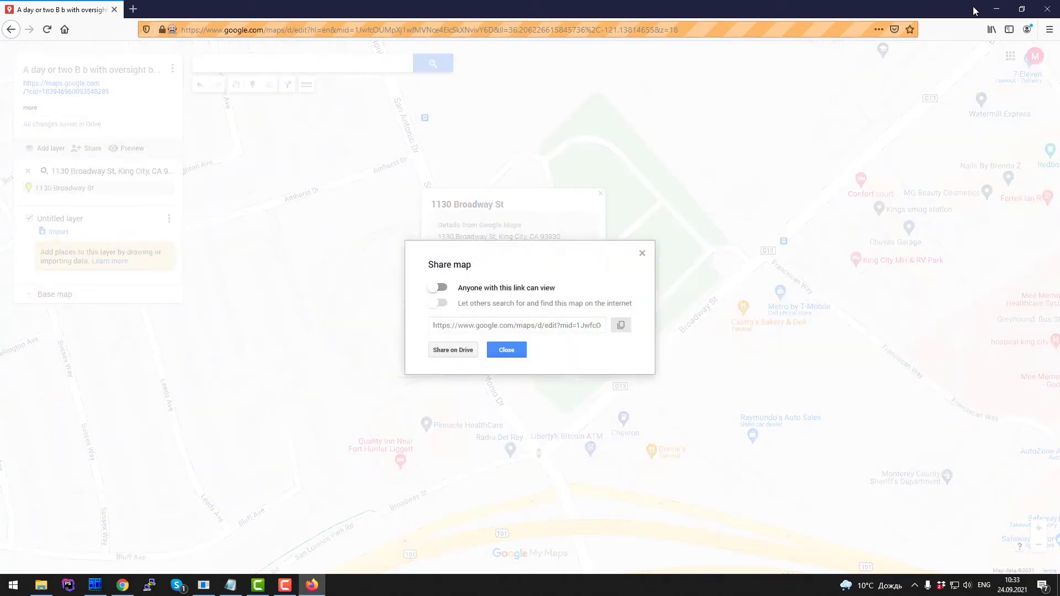
key(Return)
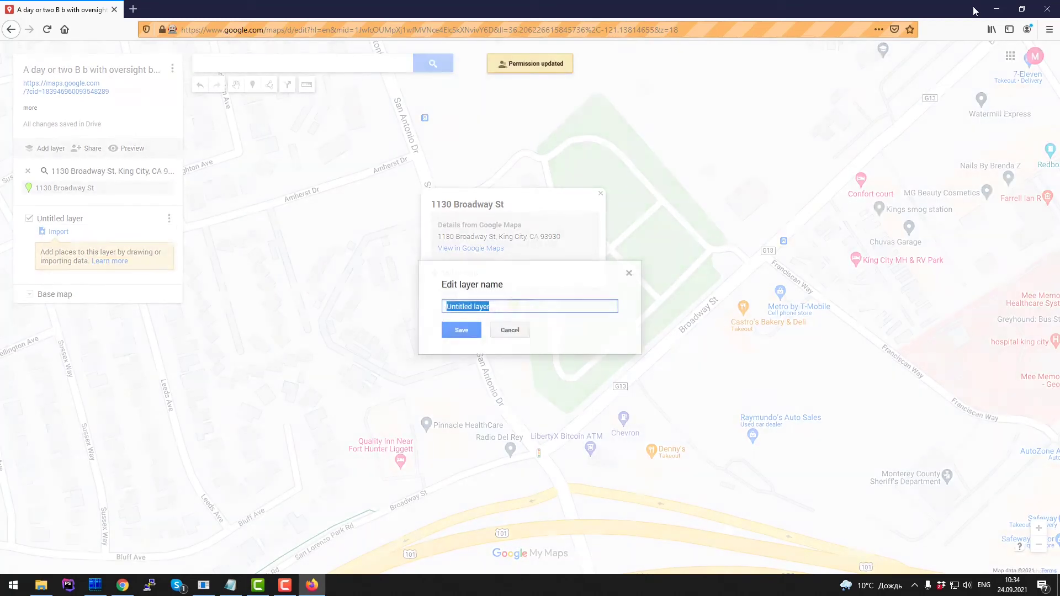
- Name the layer 'Fresh Amenities' and add the 1130 Broadway St place with its YouTube video
text(Fresh Amenities)
key(Return)
text(1130 Broadway St, King City, CA 93930)
key(Return)
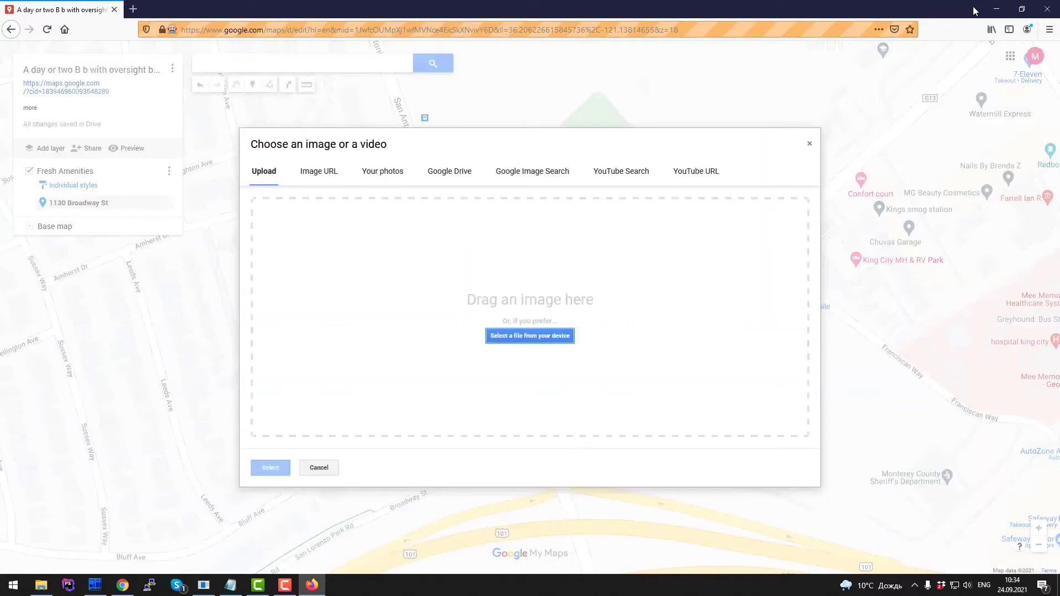
text(https://www.youtube.com/watch?v=TUtUU2YkLNc)
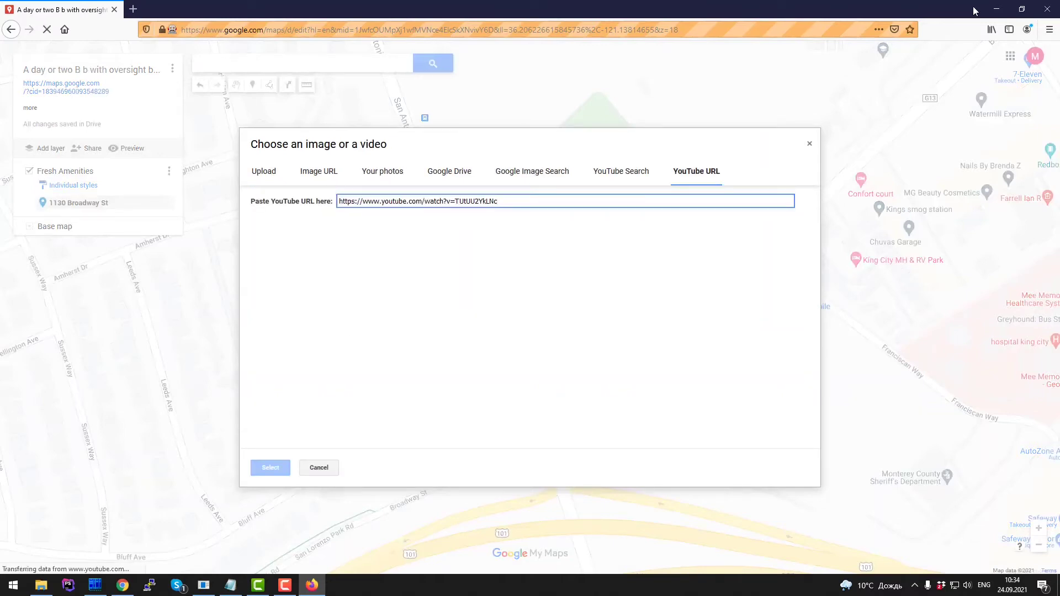
key(Return)
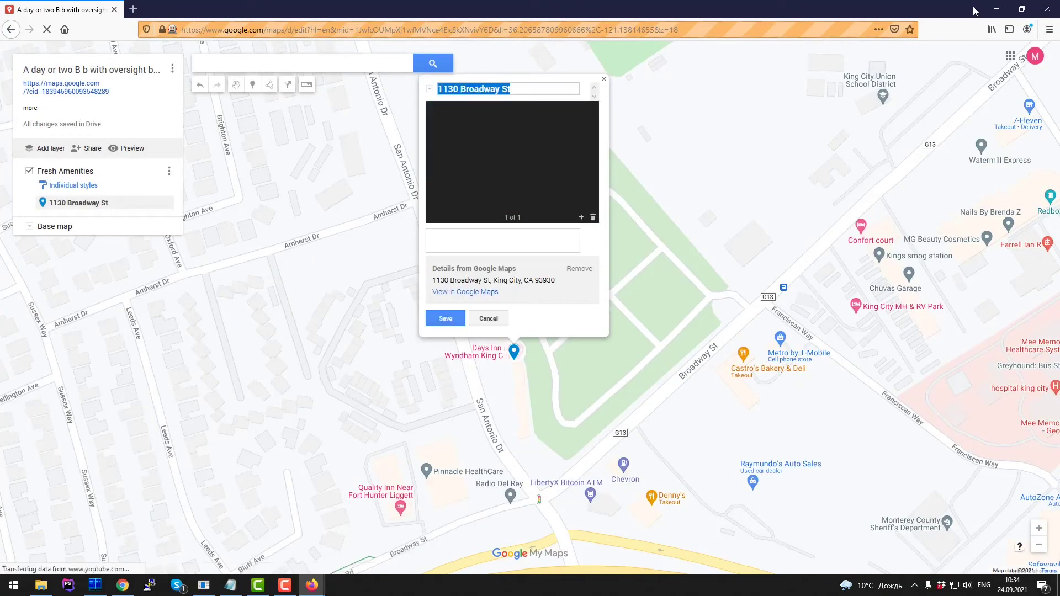
- Fill the place description with the review article and attach the hotel pool image by URL
key(Tab)
key(ctrl+v)
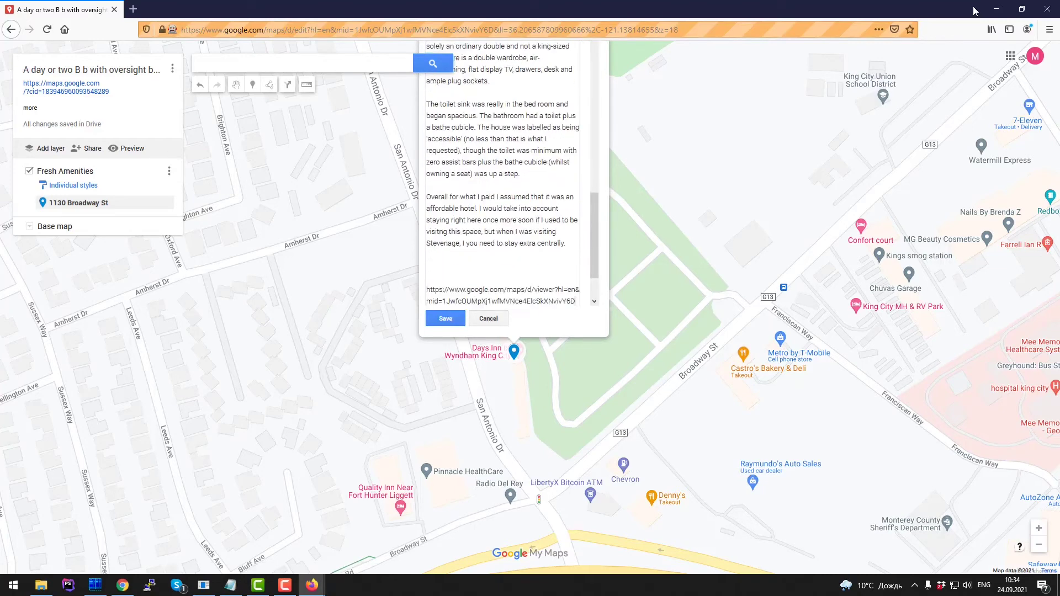
key(Tab)
key(Return)
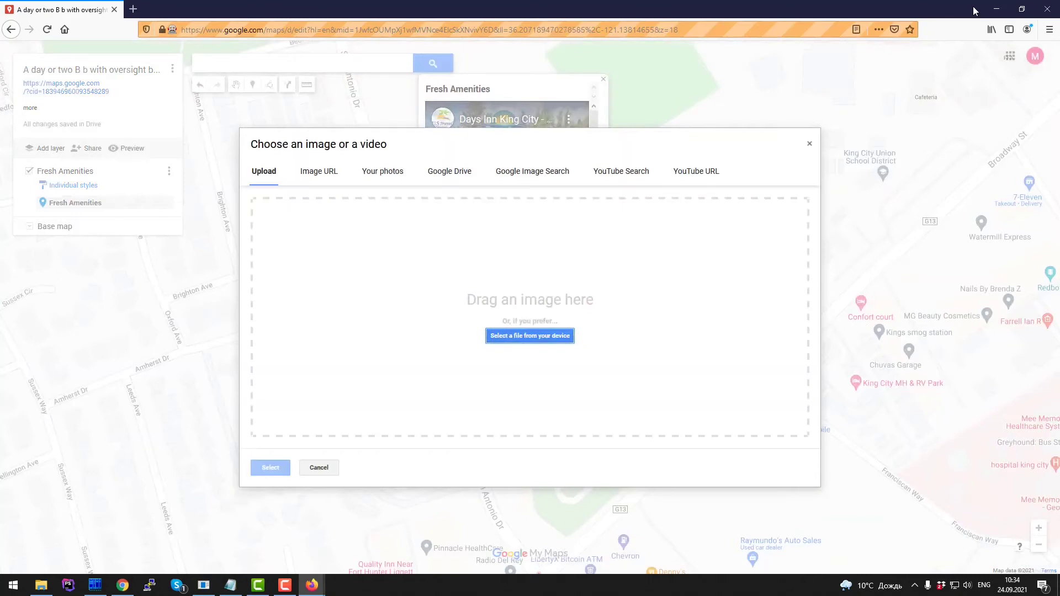
key(shift+Tab)
key(Right)
text(https://www.wyndhamhotels.com/content/dam/property-images/en-us/di/us/ca/king-city/11935/11935_pool_view_3.jpg)
key(Return)
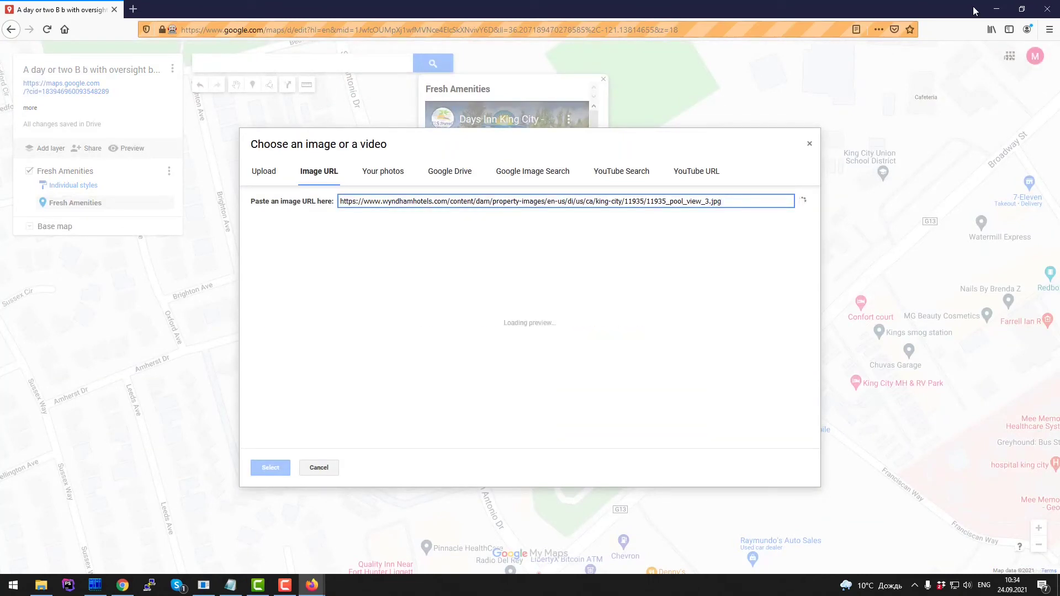
key(Return)
- Add another 1130 Broadway Street place with the YouTube video, then paste in the San Lorenzo Park details
text(1130 Broadway Street, King City 93930)
key(Return)
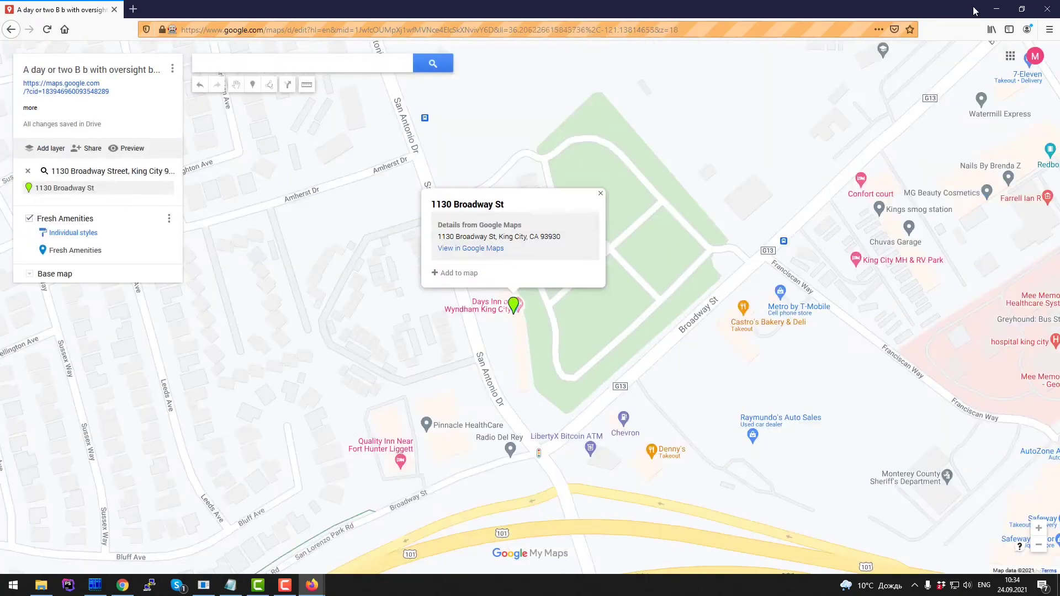
key(Return)
key(Return)
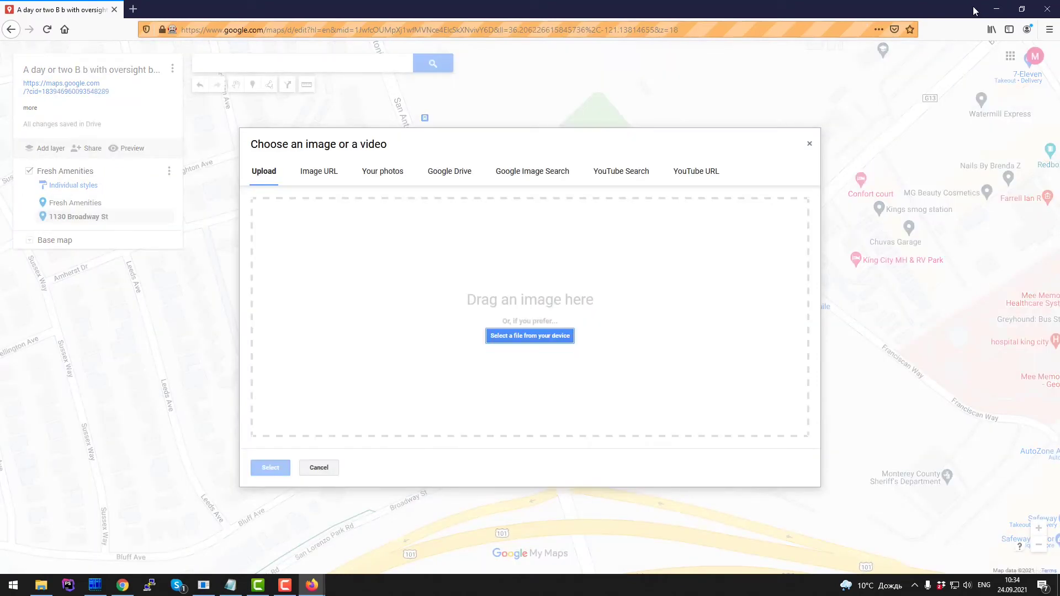
key(shift+Tab)
key(Left)
key(ctrl+v)
key(Return)
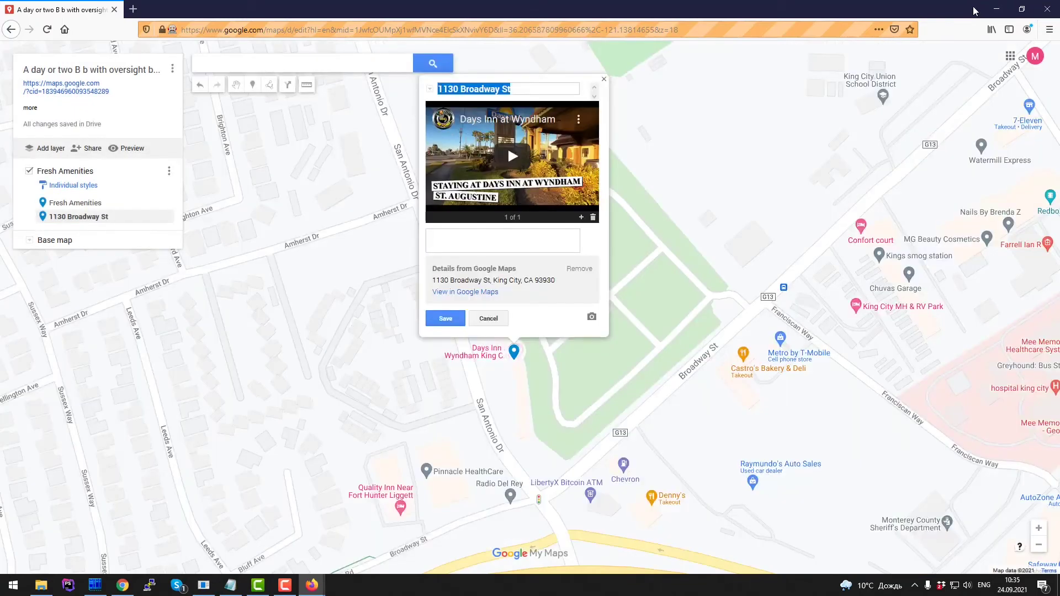
key(Return)
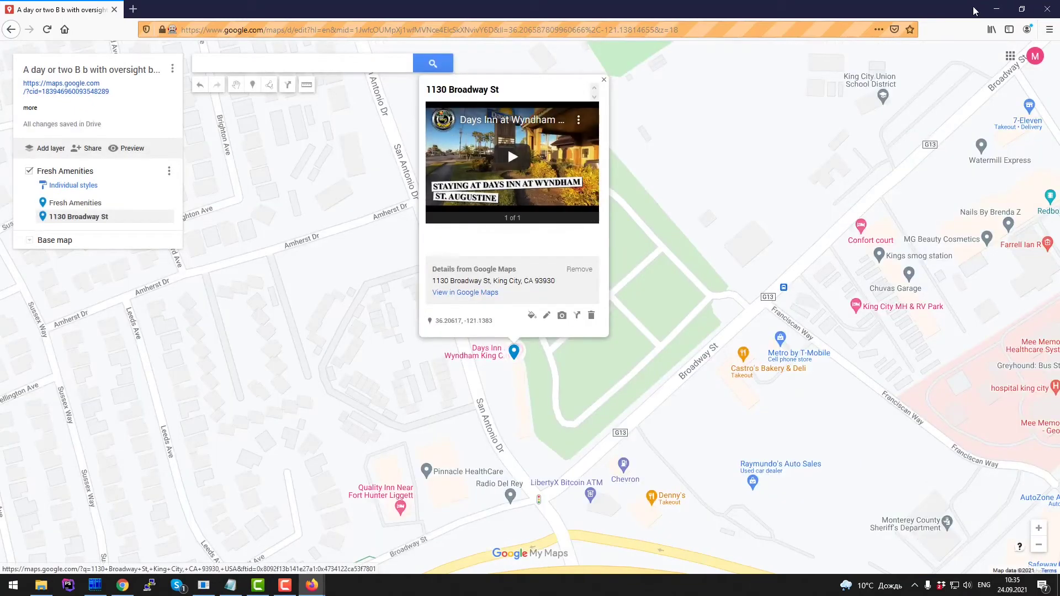
key(Return)
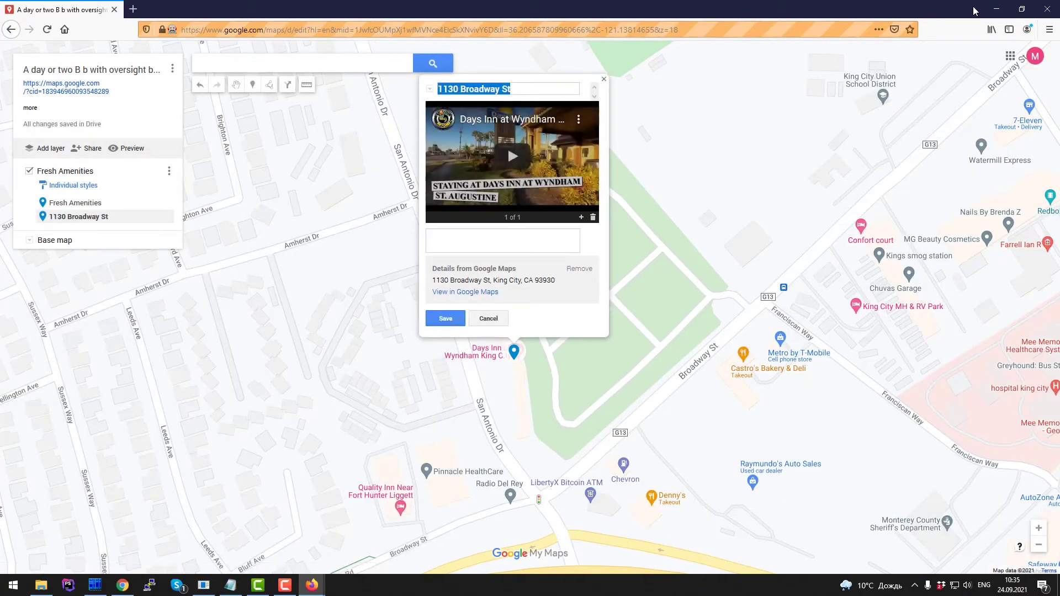
key(ctrl+v)
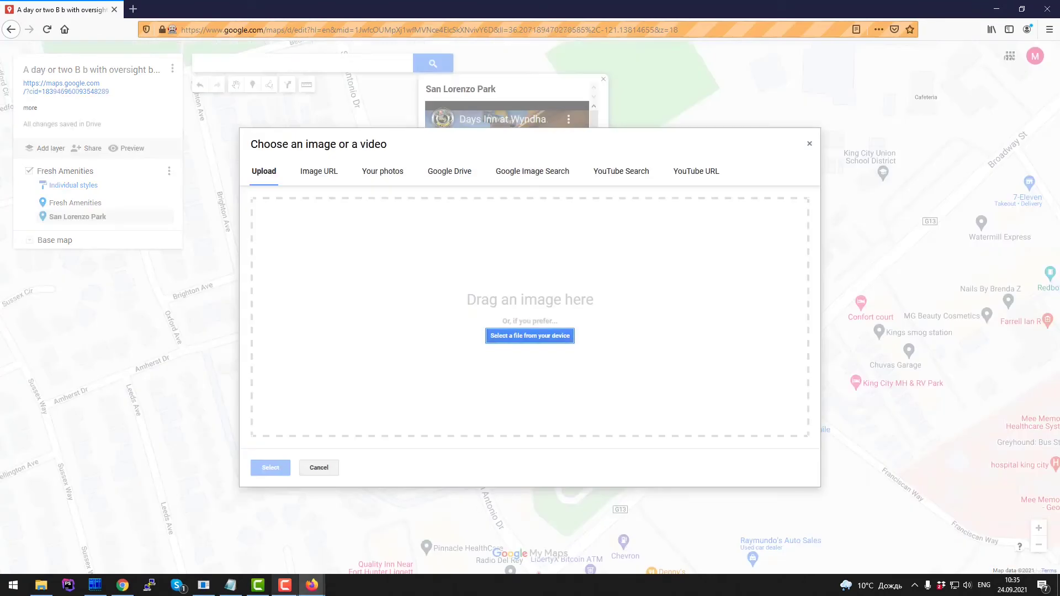
mouse_move(311, 586)
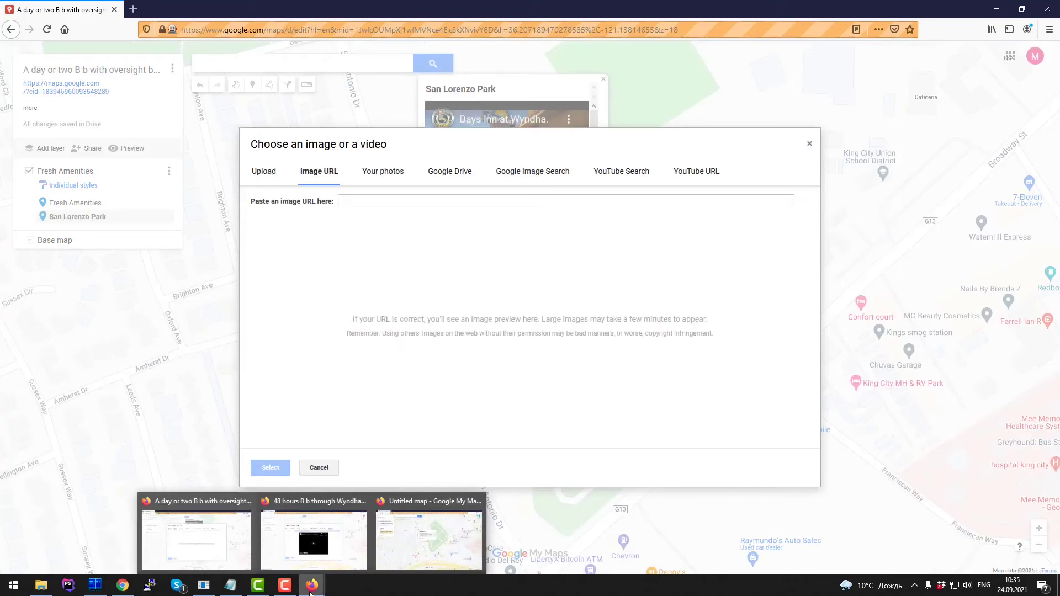
- Paste the Wyndham hotel image link for San Lorenzo Park, which returns a can't-find-image error
text(https://www.wyndhamhotels.com/content/dam/property-images/en-us/di/us/ca/king-city/11935/11935_exterior_day_2.jpg)
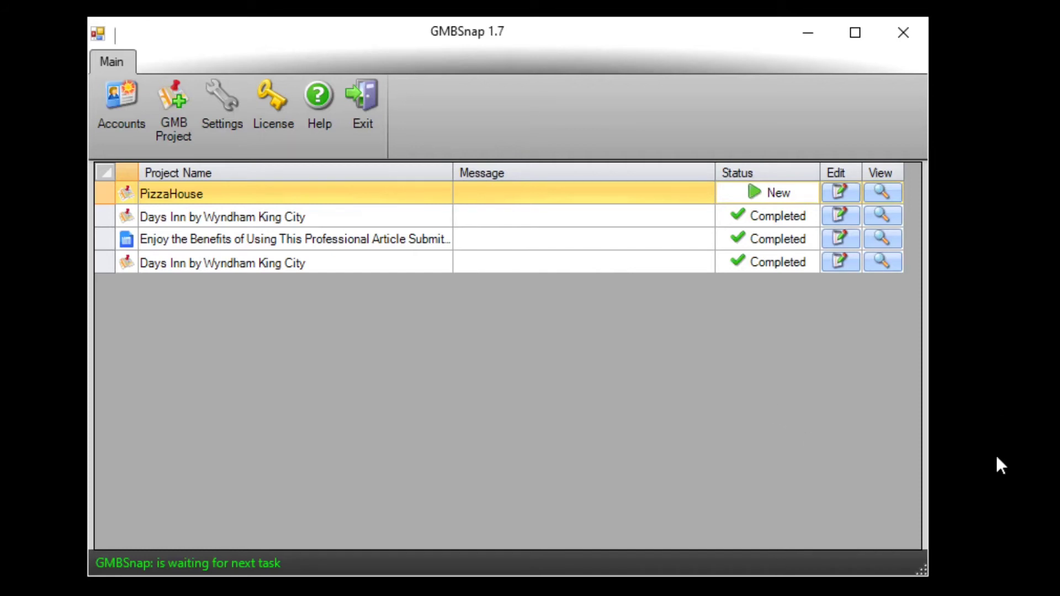
- Open the Days Inn project's generated map links and select the first viewer URL for copying
click(892, 266)
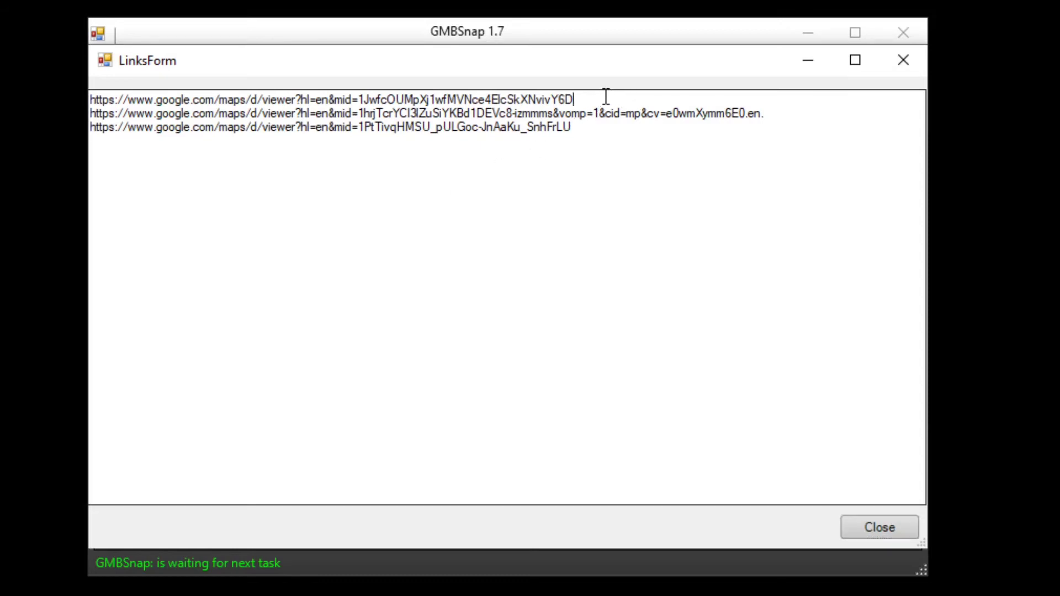
drag(554, 98, 125, 101)
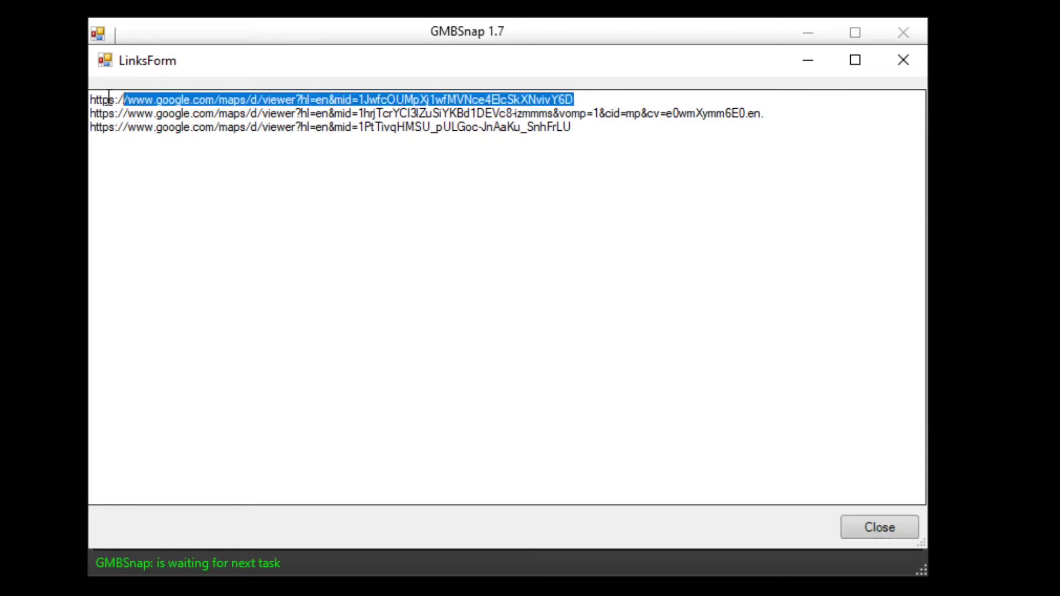
right_click(364, 94)
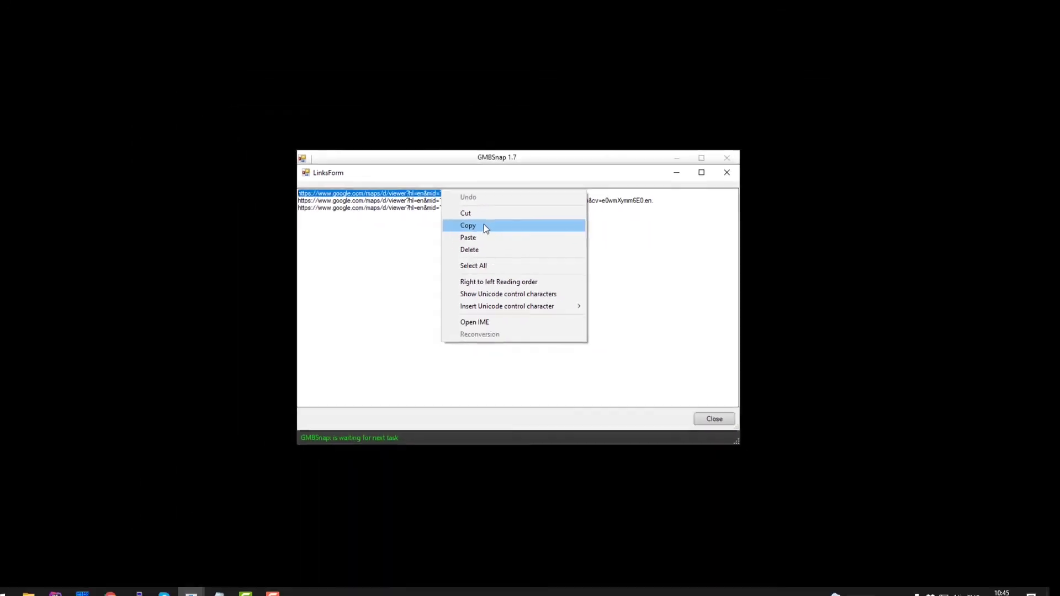
- Copy the first My Maps URL and load it in Chrome, showing the Days Inn King City map
click(484, 225)
click(111, 593)
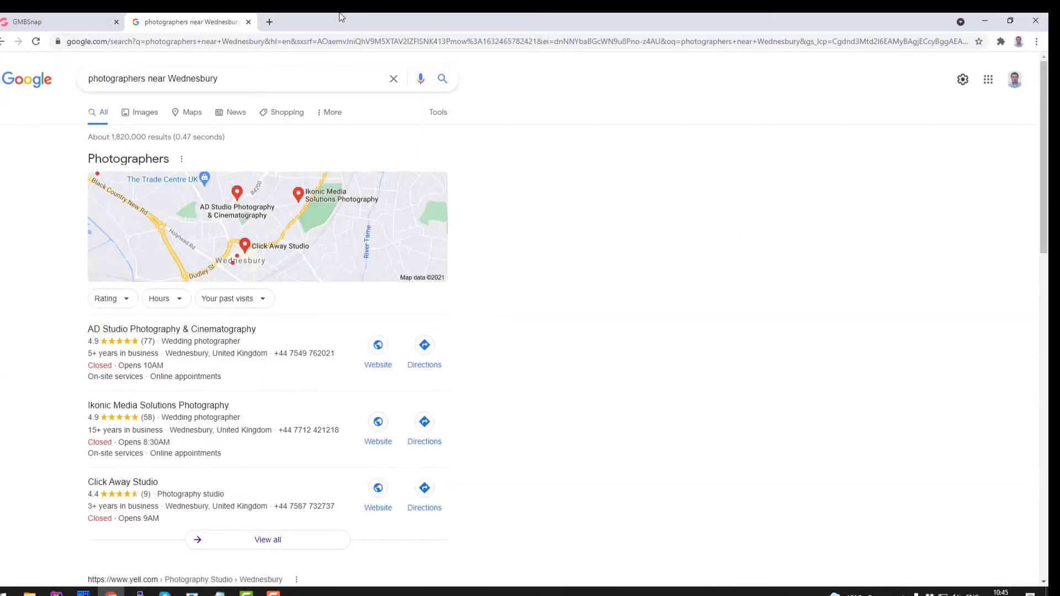
click(328, 42)
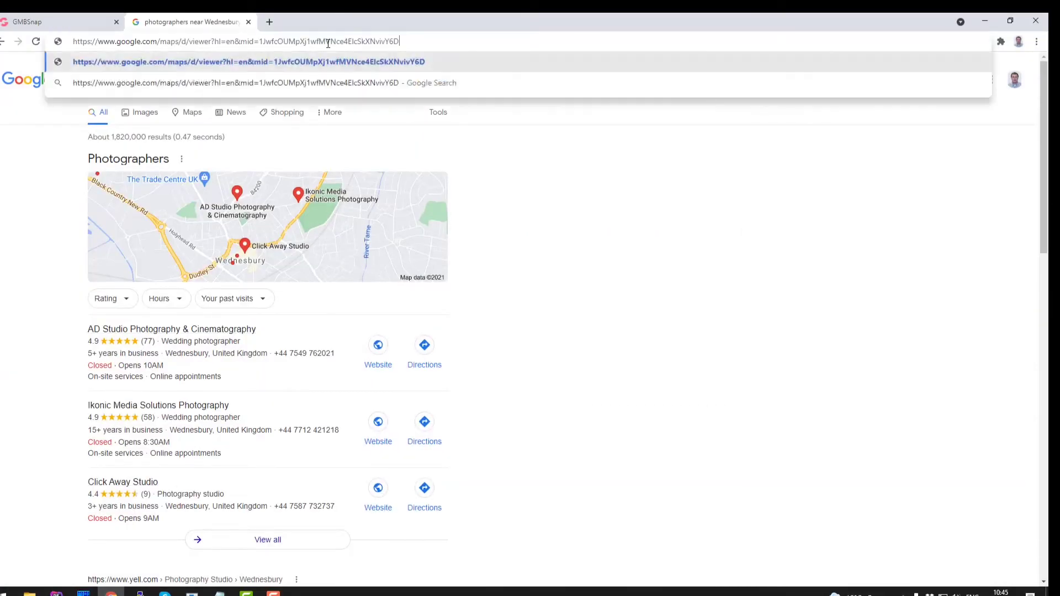
key(Return)
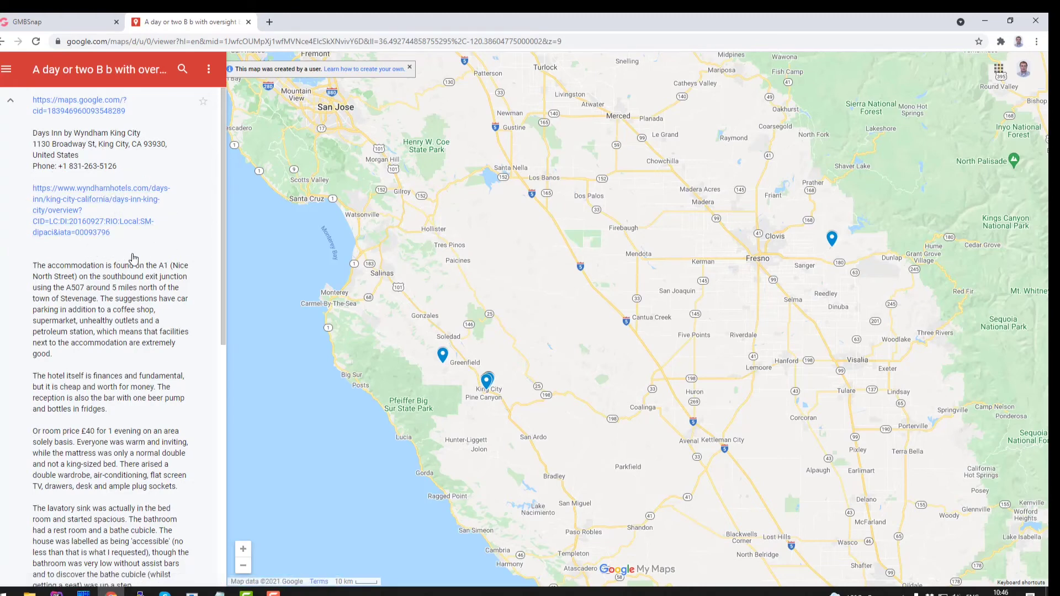
- Scroll the map's place list and open the San Lorenzo Park entry
scroll(133, 258, down, 1)
scroll(134, 258, down, 4)
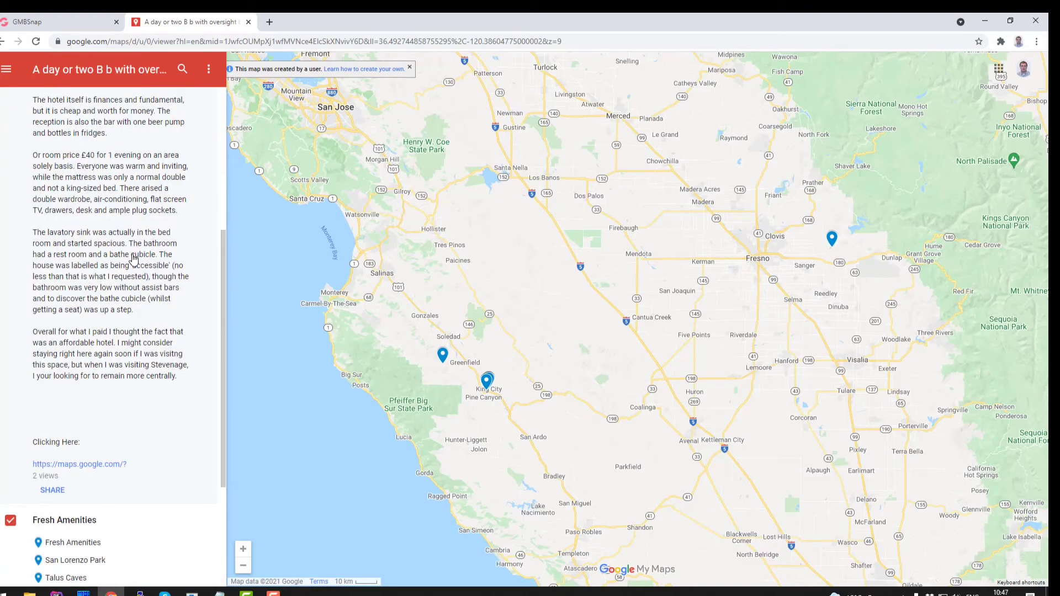
click(76, 560)
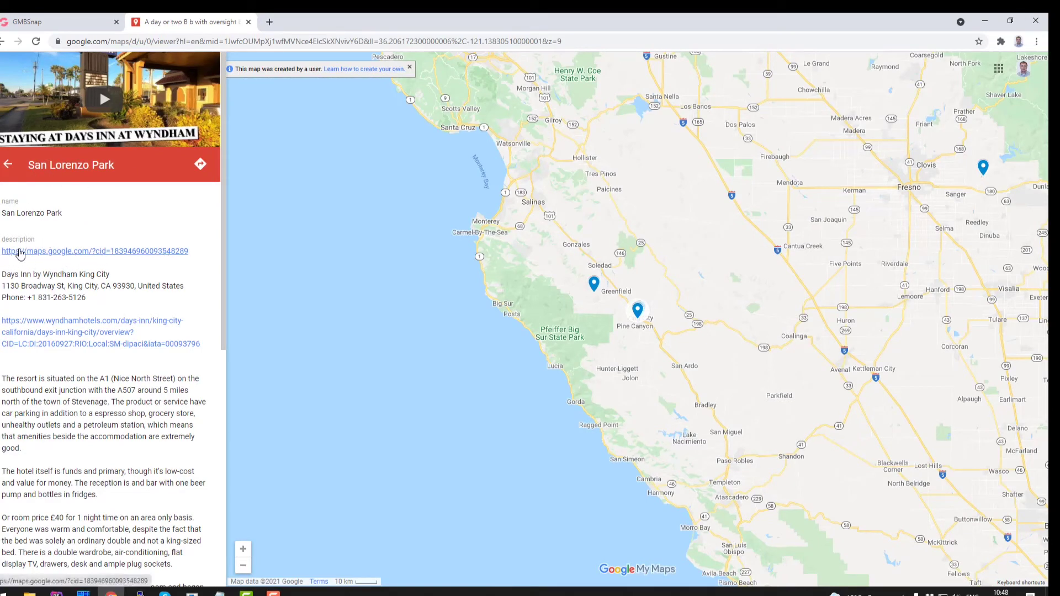
- Review San Lorenzo Park's Days Inn citation, address, phone, Wyndham website link and review text
drag(2, 251, 117, 302)
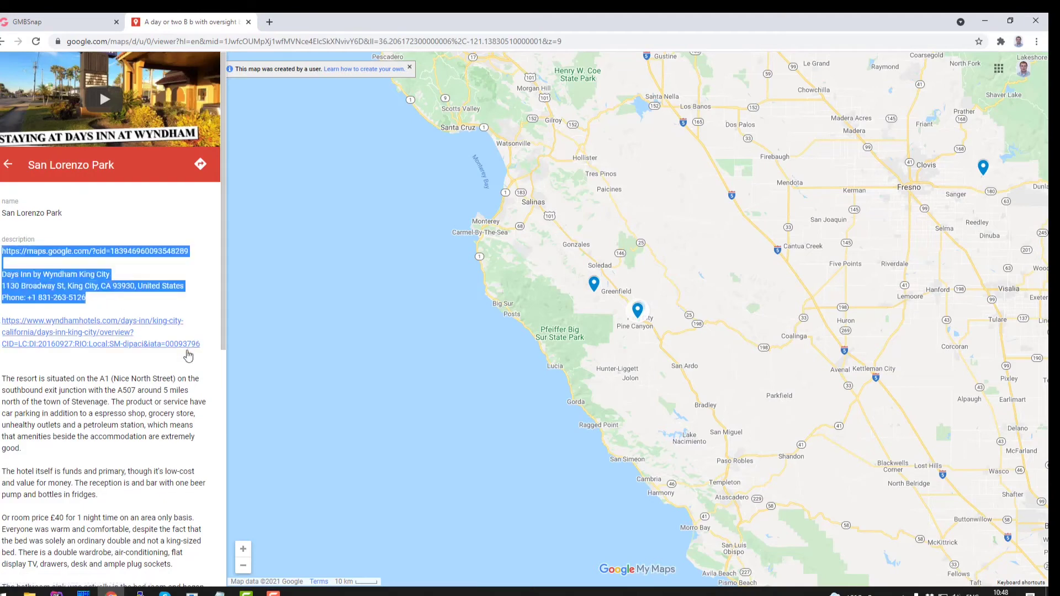
drag(201, 345, 2, 308)
scroll(50, 360, down, 4)
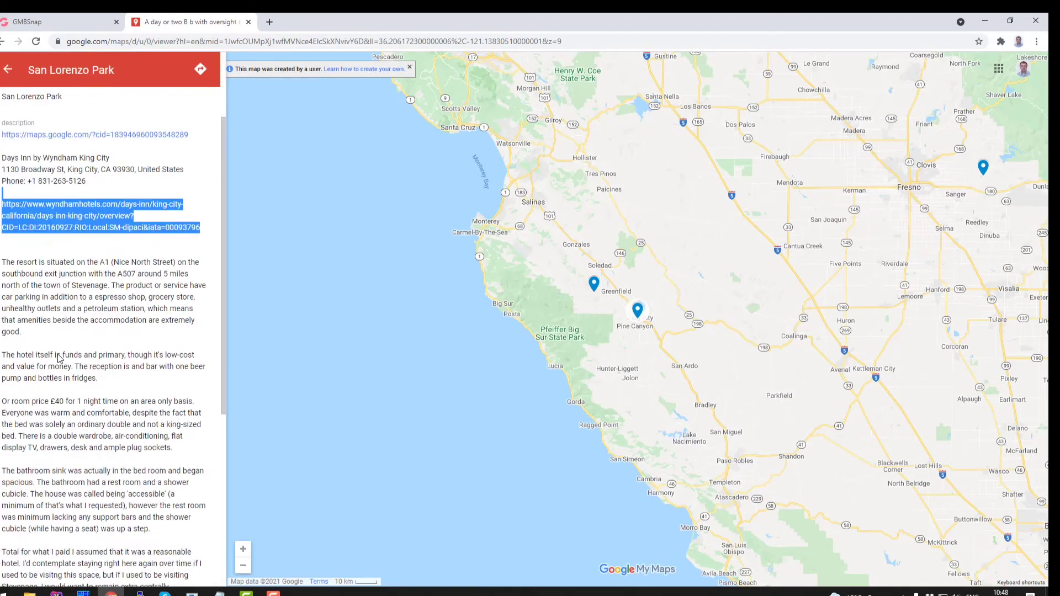
scroll(58, 357, down, 4)
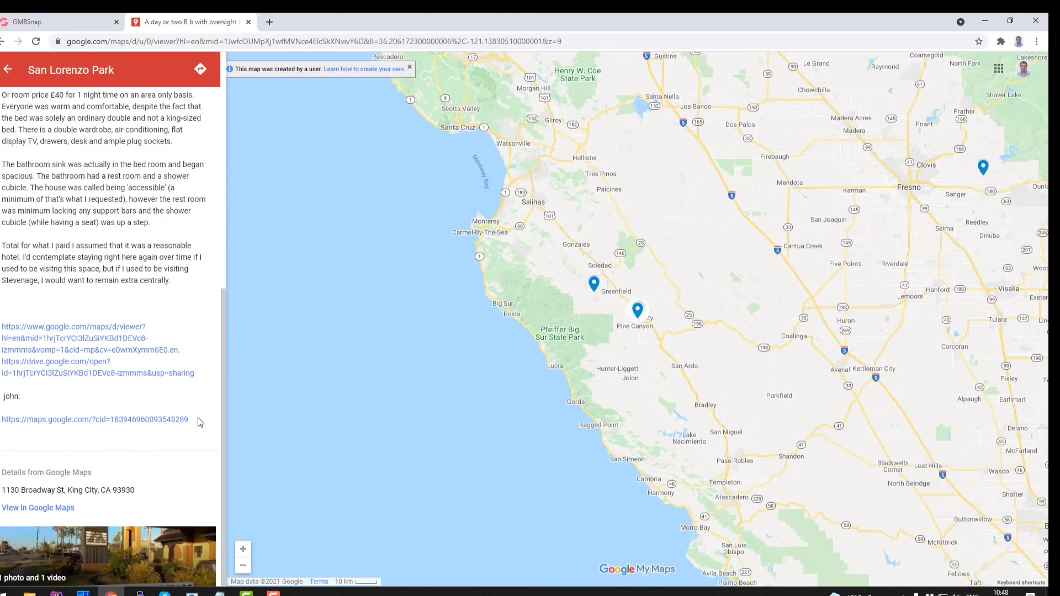
scroll(198, 425, up, 2)
scroll(198, 426, up, 6)
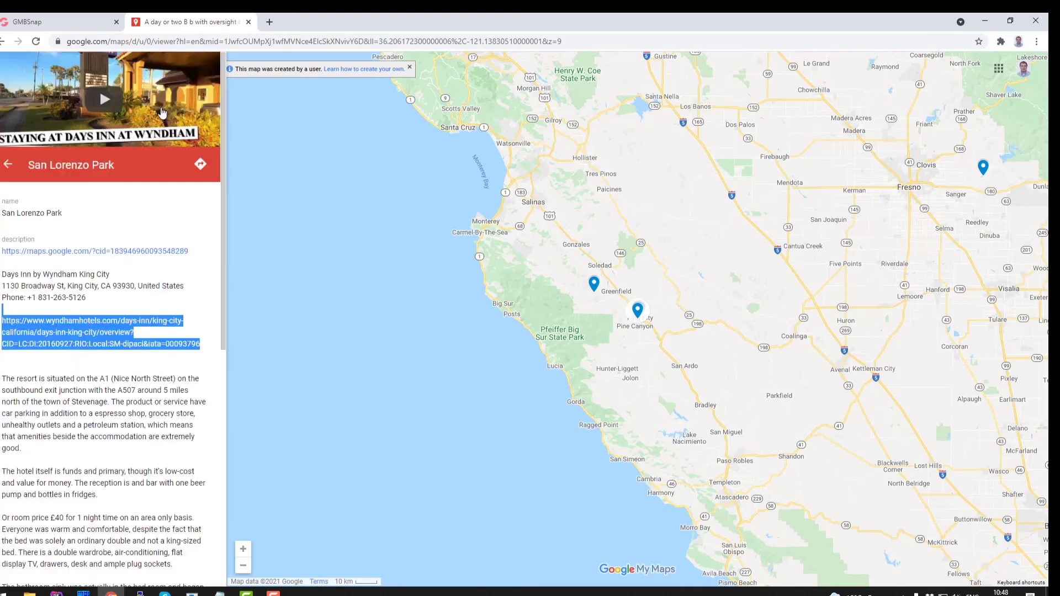
- View San Lorenzo Park's Days Inn video and photo, then open the second Fresh Amenities place
click(164, 113)
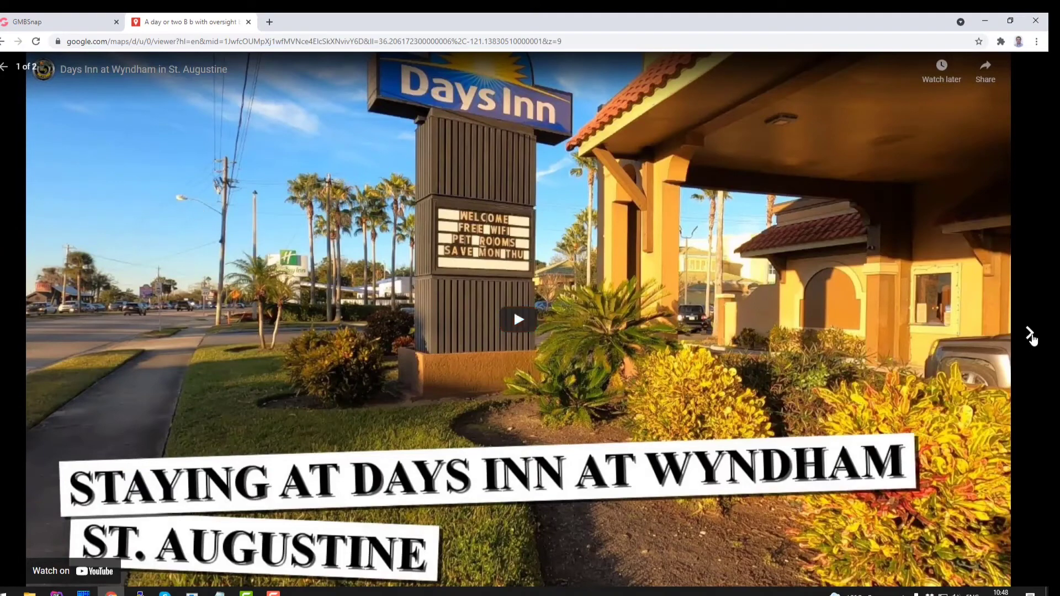
click(1031, 333)
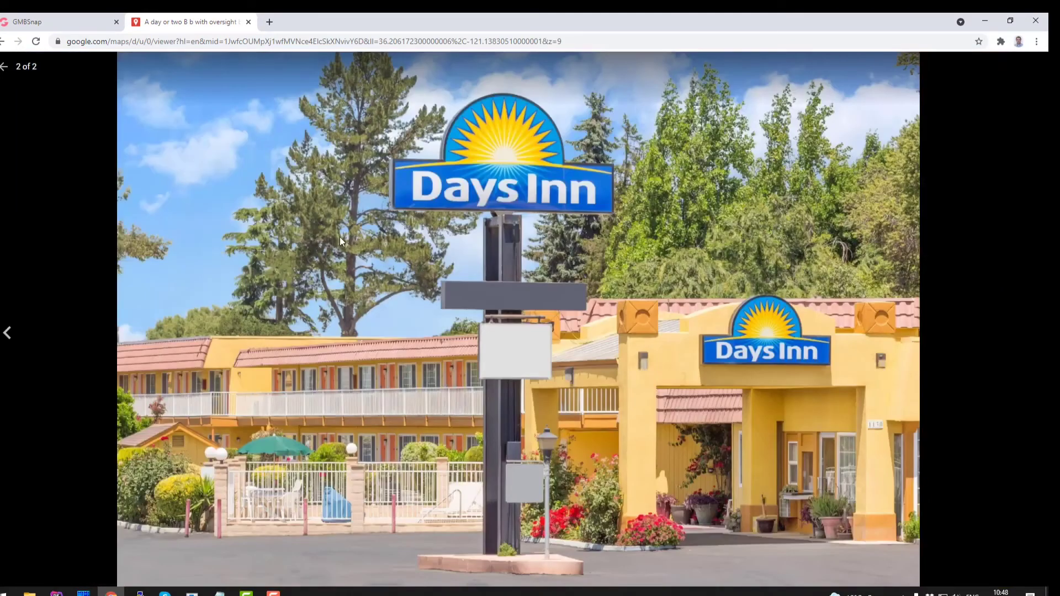
key(Escape)
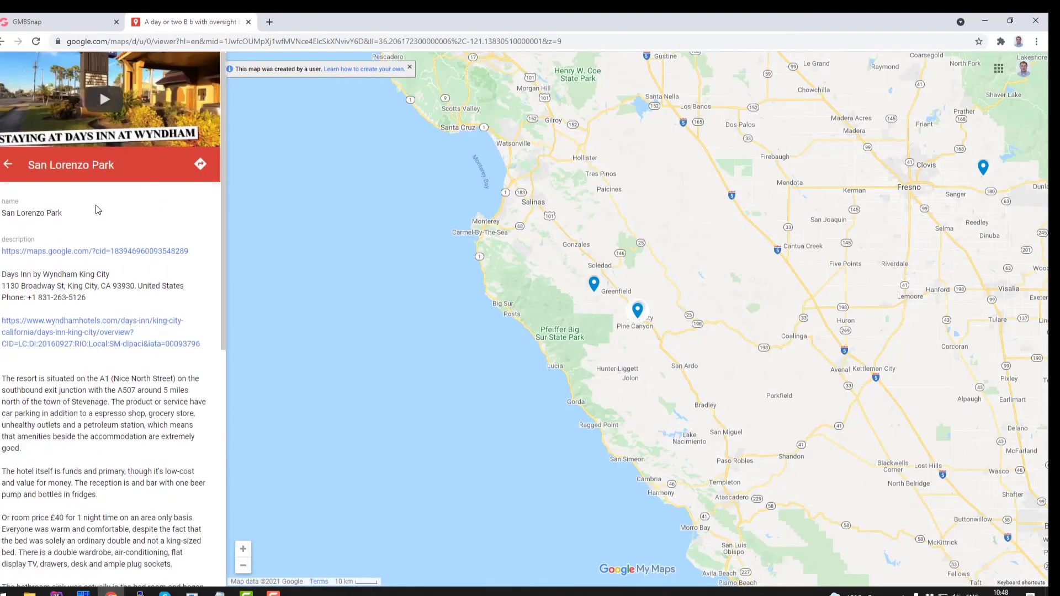
click(9, 165)
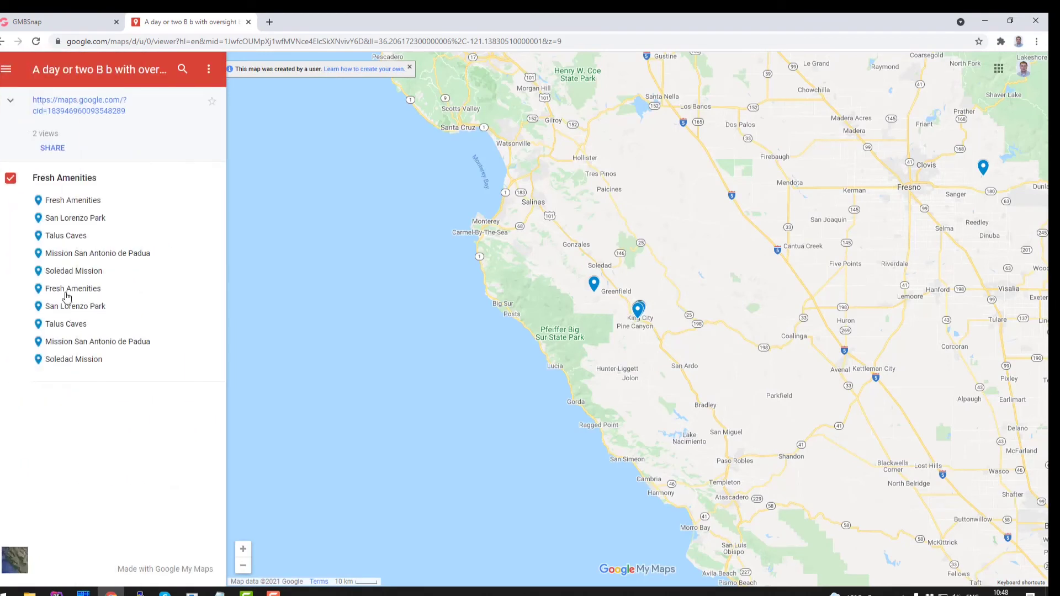
click(88, 292)
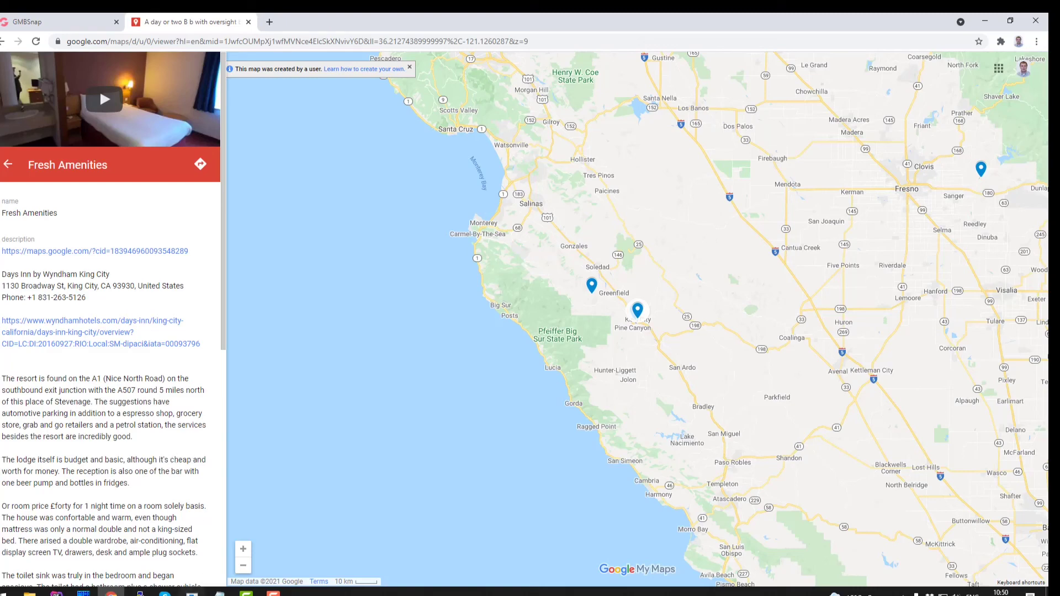
- Copy the third map URL from LinksForm and load it in Chrome, showing the '48 hours Tavern' map
click(266, 571)
drag(578, 218, 231, 220)
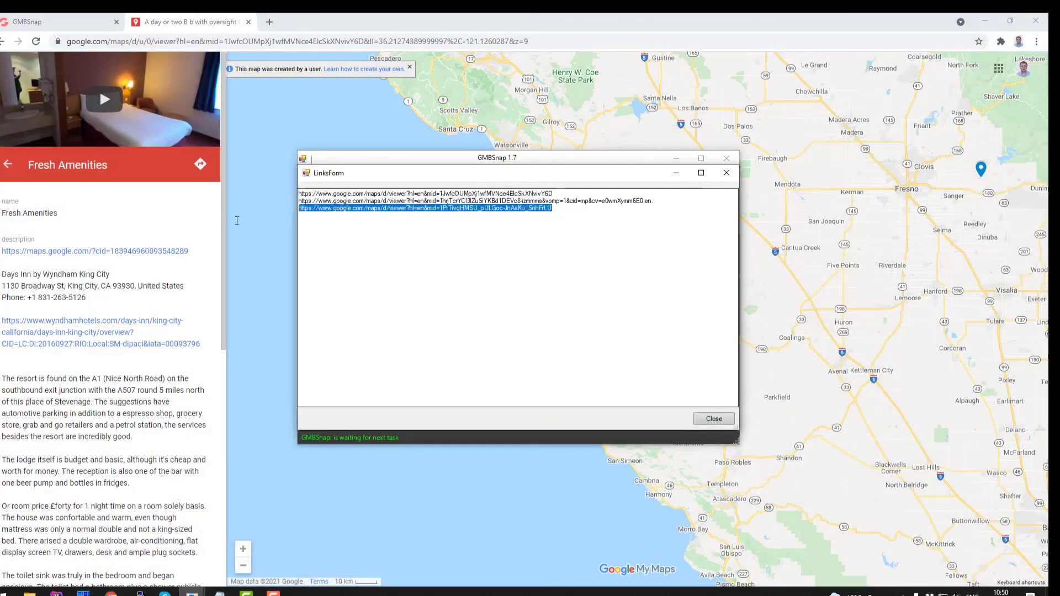
key(ctrl+c)
click(244, 40)
key(ctrl+v)
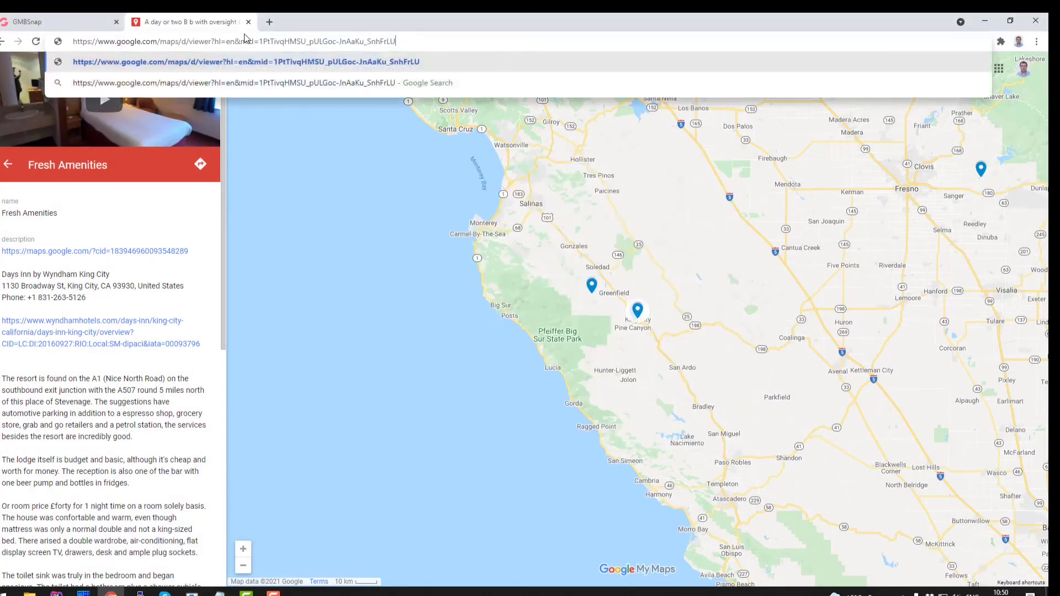
key(Return)
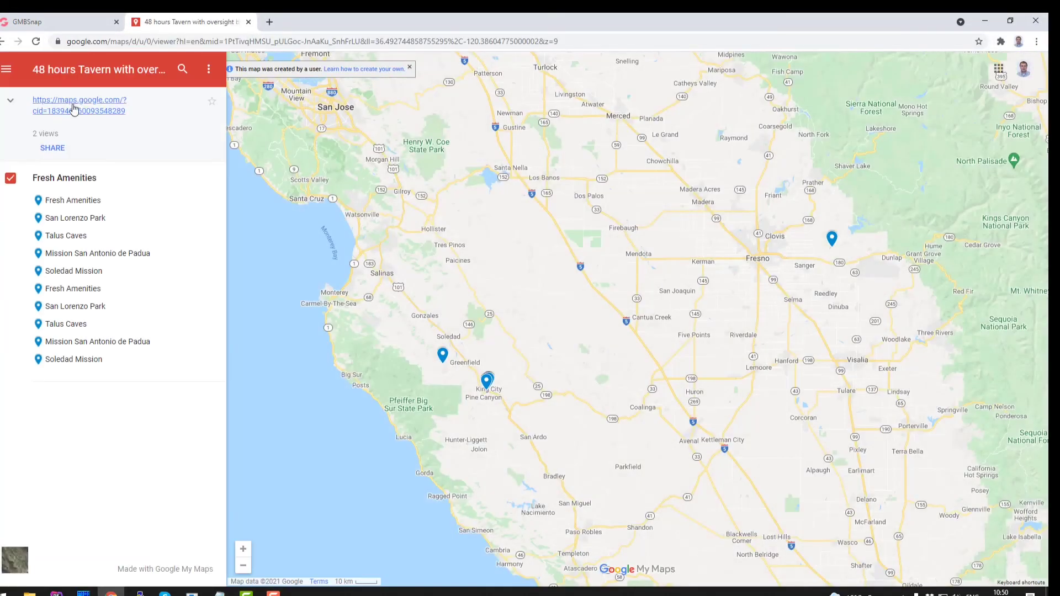